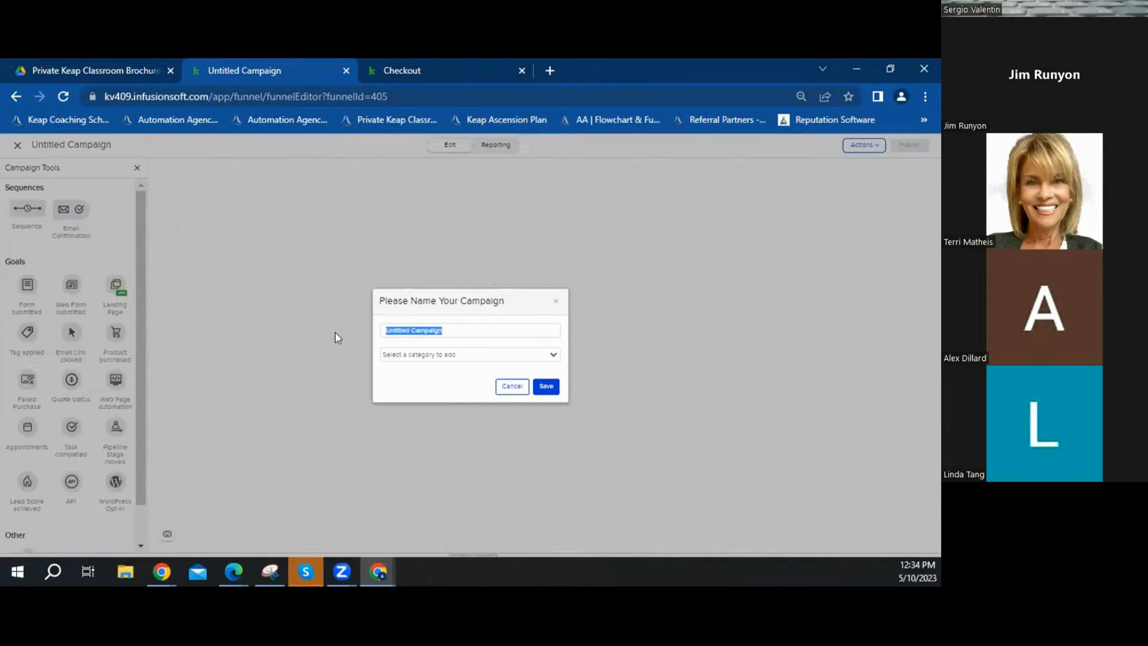
Step: Name the campaign "5-10 Classroom" and place a Tag applied goal followed by a connected sequence on the canvas
type("S")
left_click(545, 386)
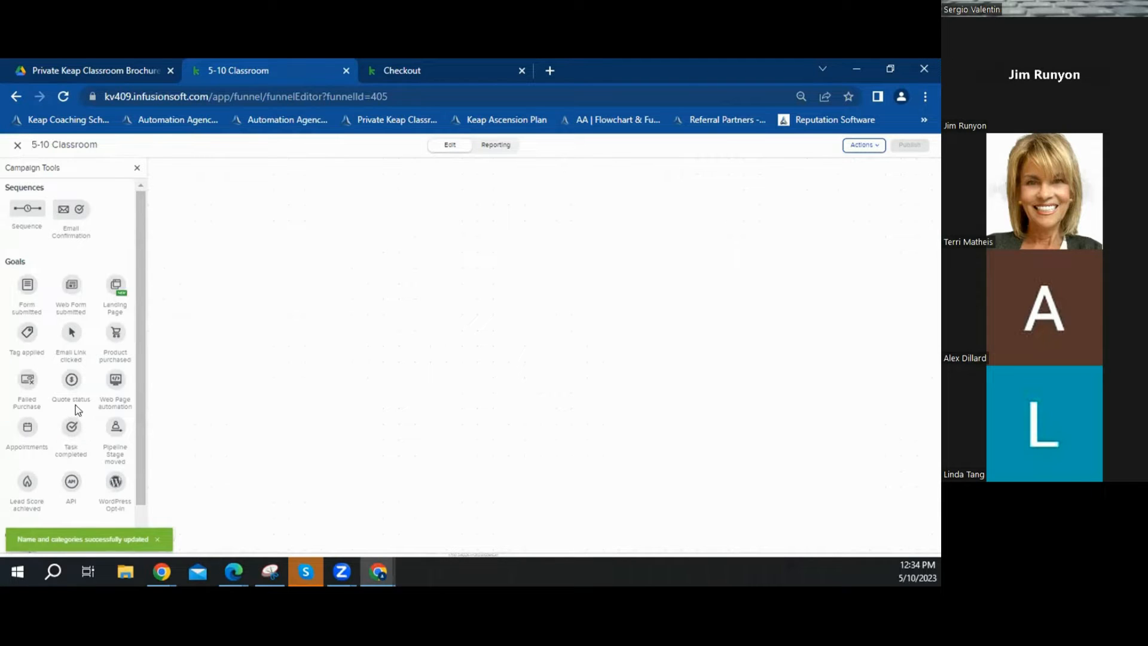
left_click_drag(43, 346, 226, 251)
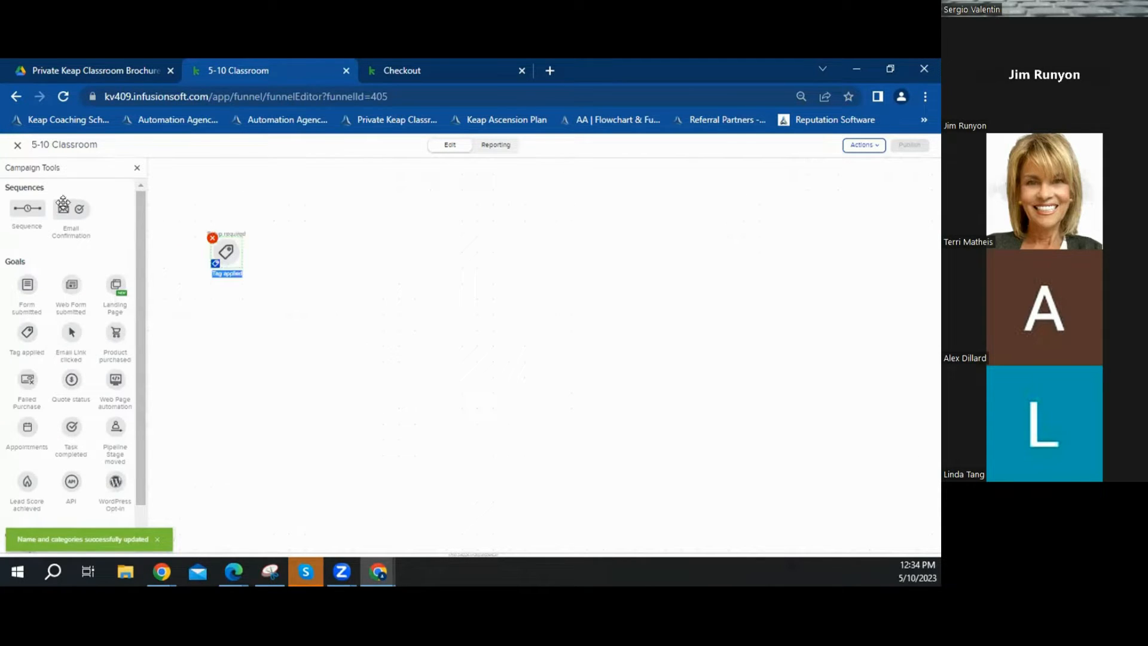
left_click_drag(27, 208, 316, 254)
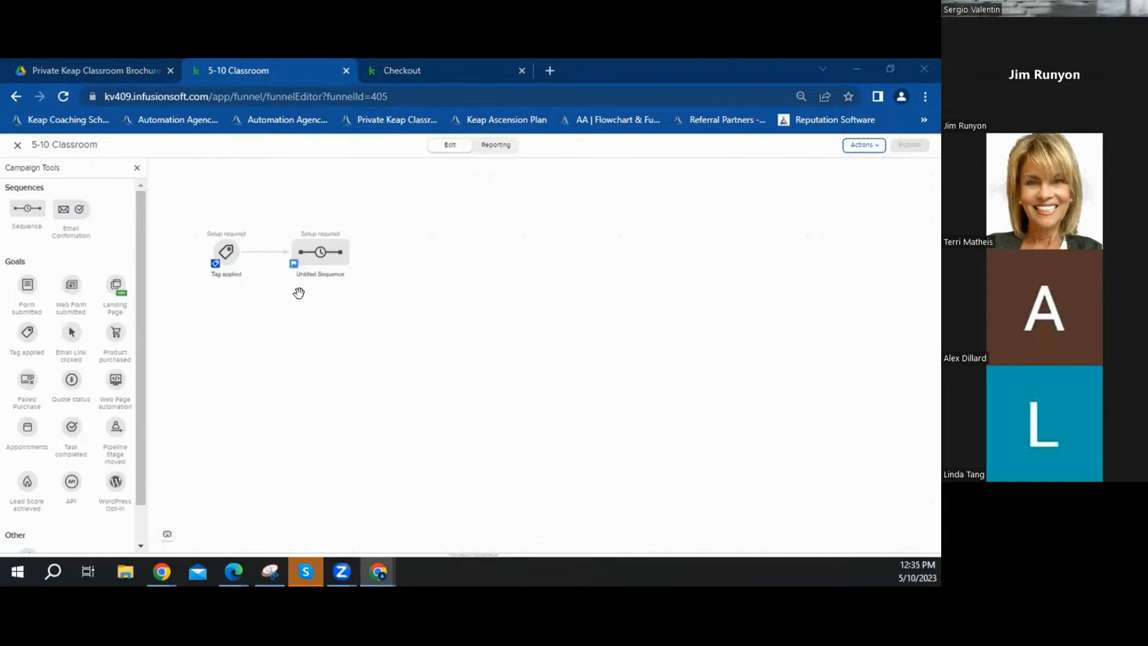
Step: Fill the sequence with an email message, a text message and a delay timer in that order, and return to the campaign
mouse_move(222, 246)
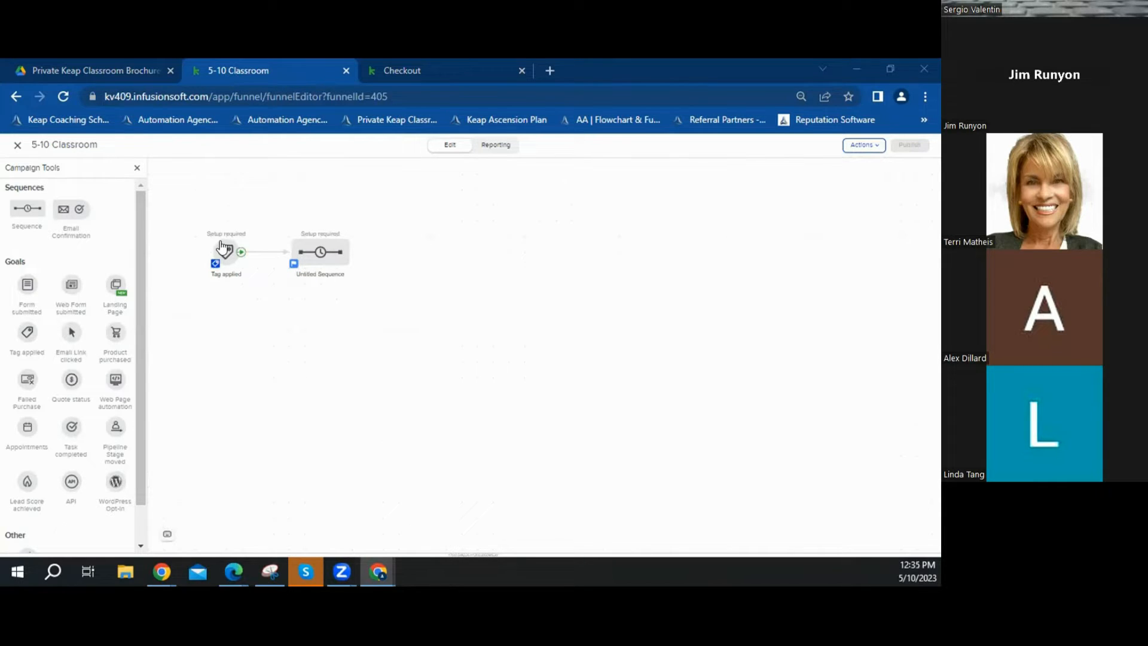
left_click(317, 249)
double_click(318, 246)
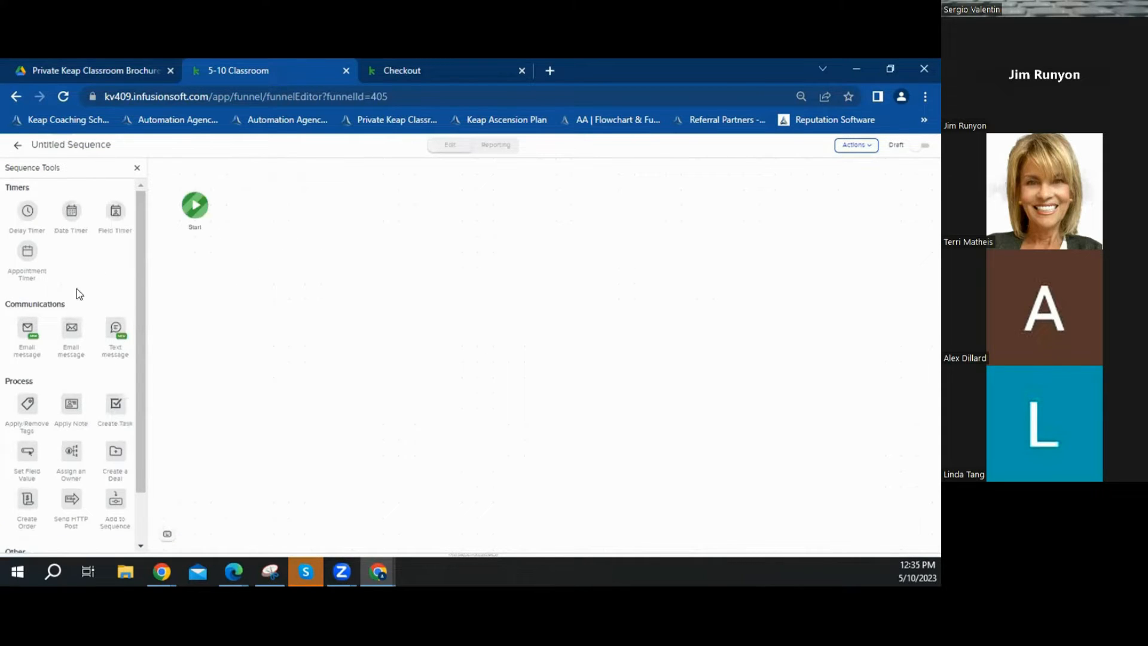
left_click_drag(32, 325, 273, 212)
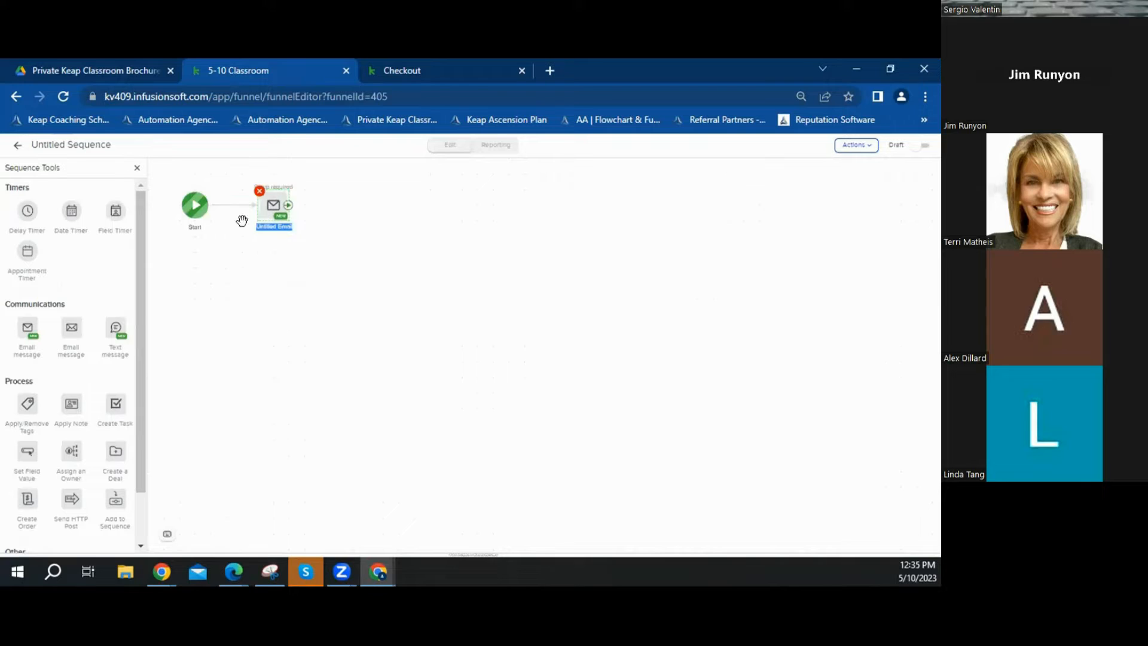
left_click_drag(117, 330, 352, 205)
left_click_drag(27, 210, 445, 205)
left_click(18, 144)
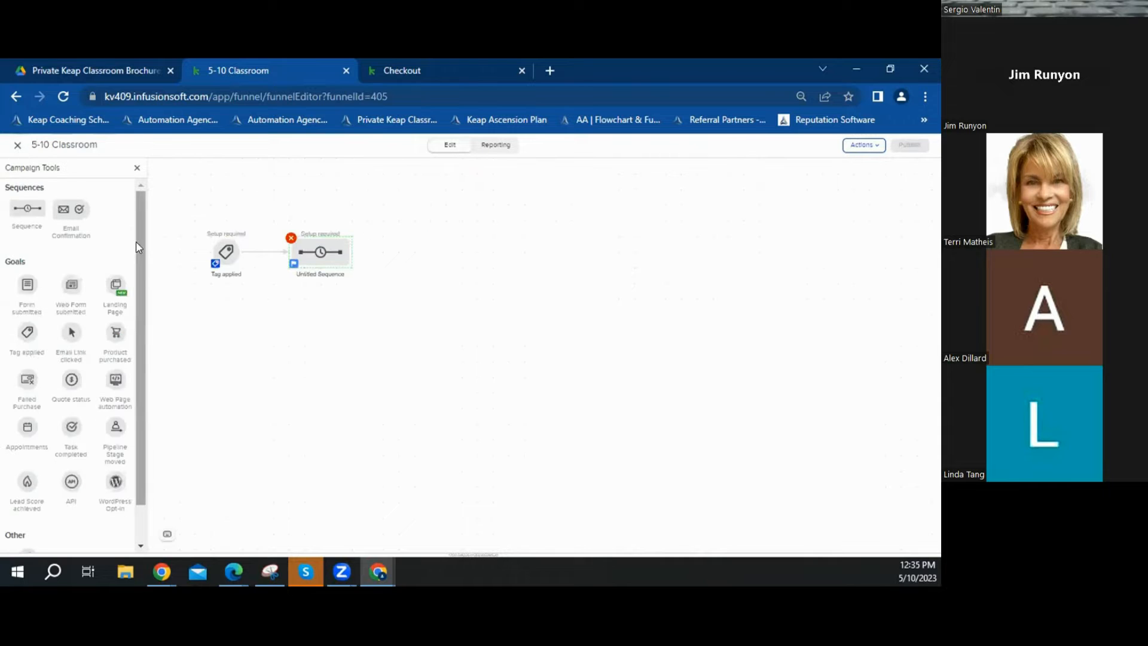
Step: Add a Product purchased goal after the sequence and connect the sequence to it
left_click_drag(110, 339, 401, 244)
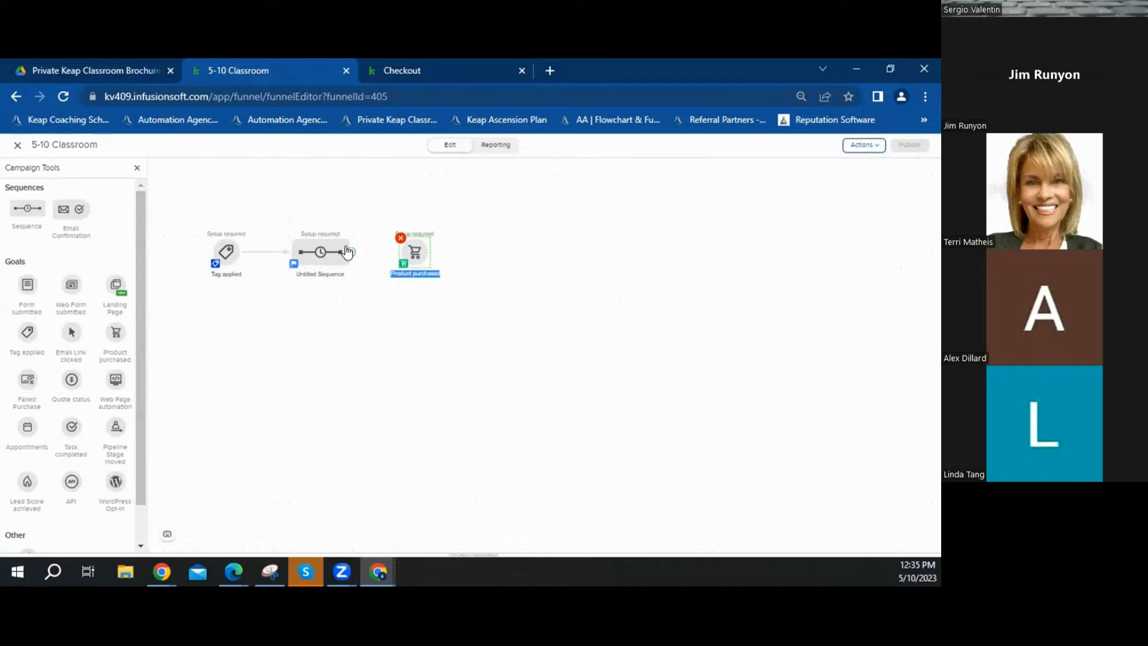
left_click_drag(349, 252, 413, 251)
Step: Configure the purchase goal with the purchase type Product and the product Book Shipping
double_click(413, 250)
left_click(385, 346)
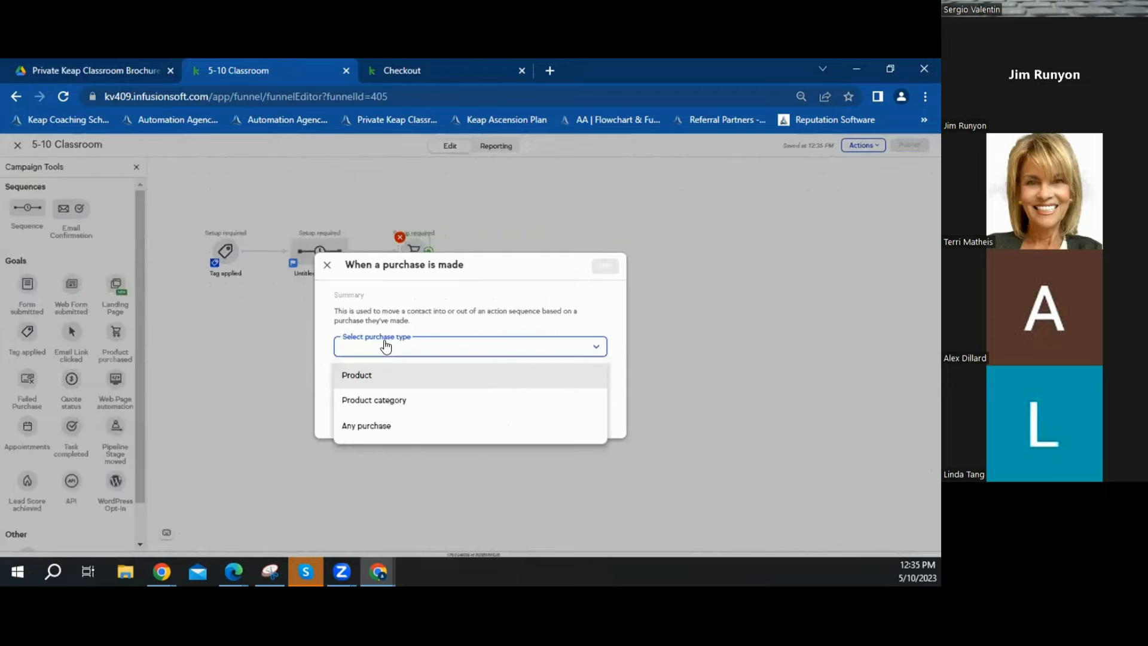
left_click(383, 399)
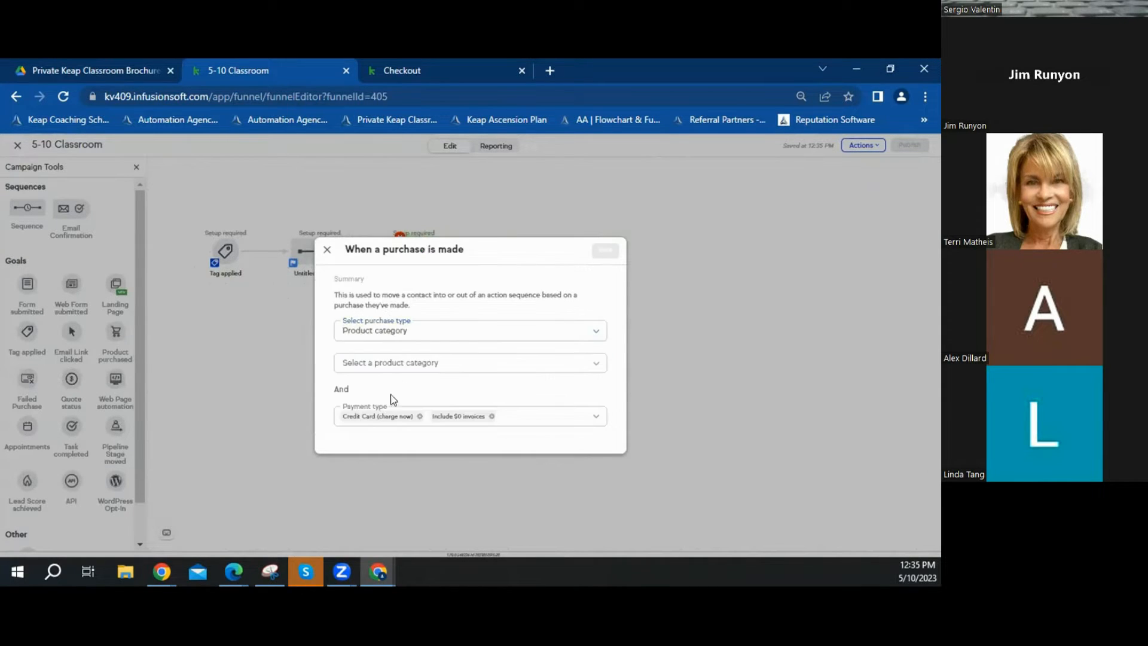
left_click(410, 333)
left_click(410, 359)
left_click(410, 363)
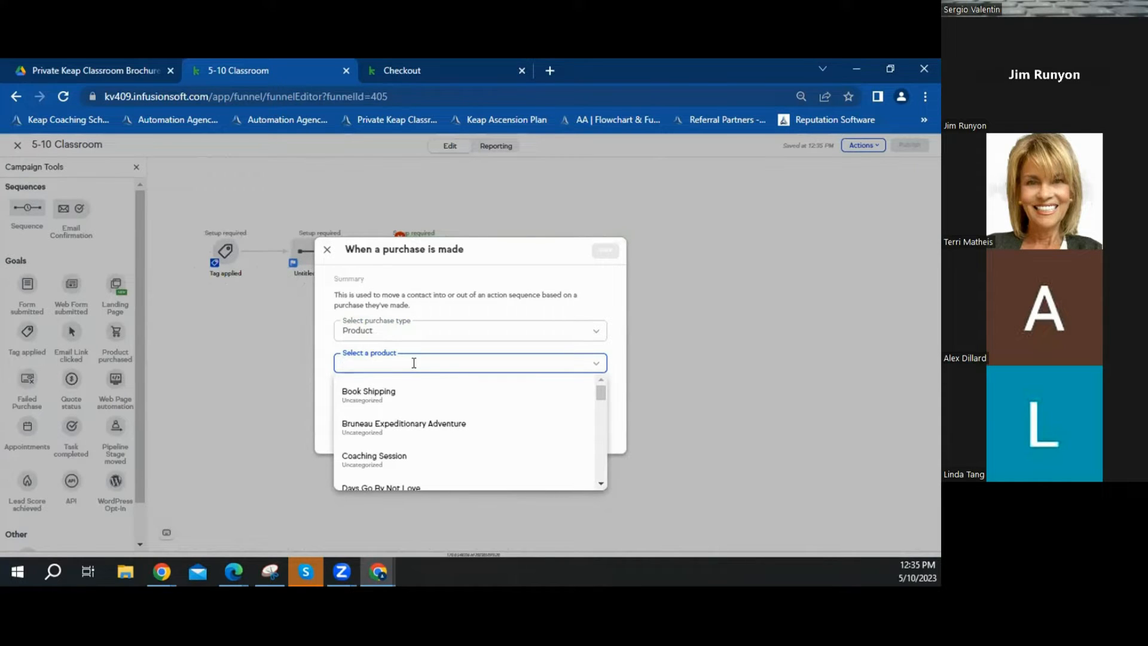
scroll(428, 425, "down", 2)
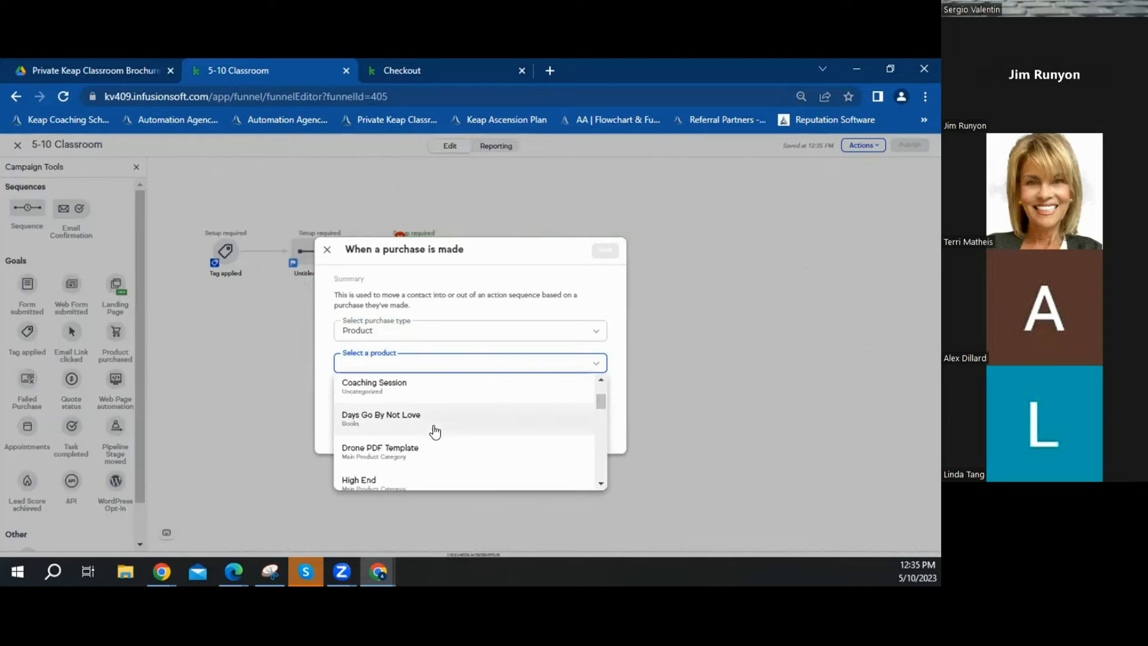
scroll(397, 430, "up", 2)
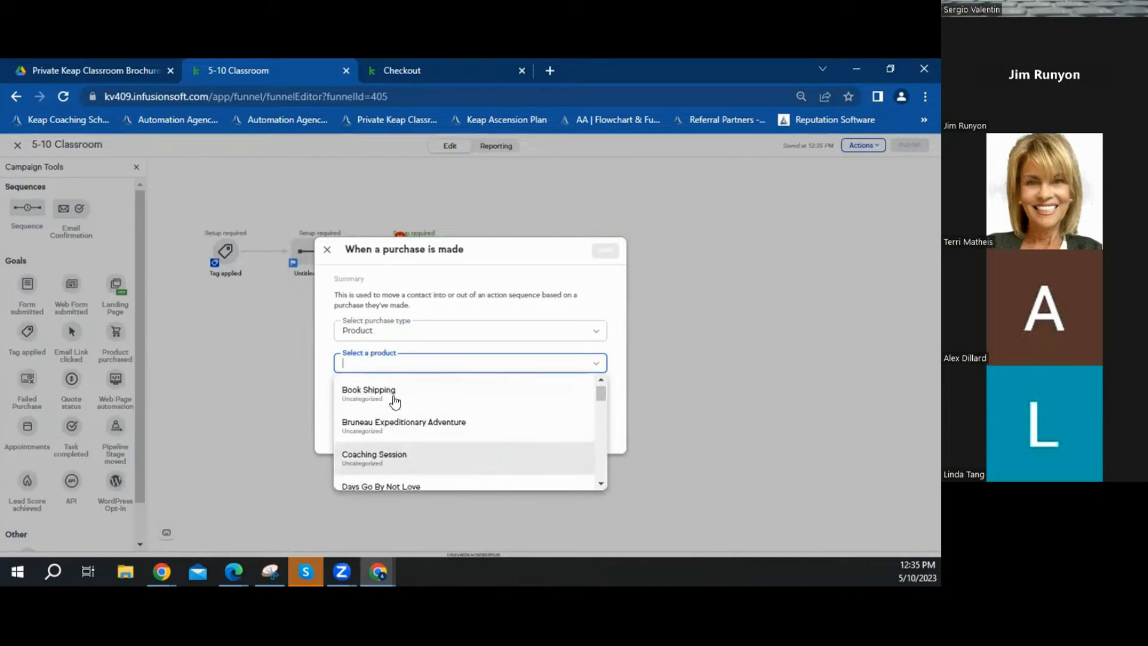
left_click(391, 393)
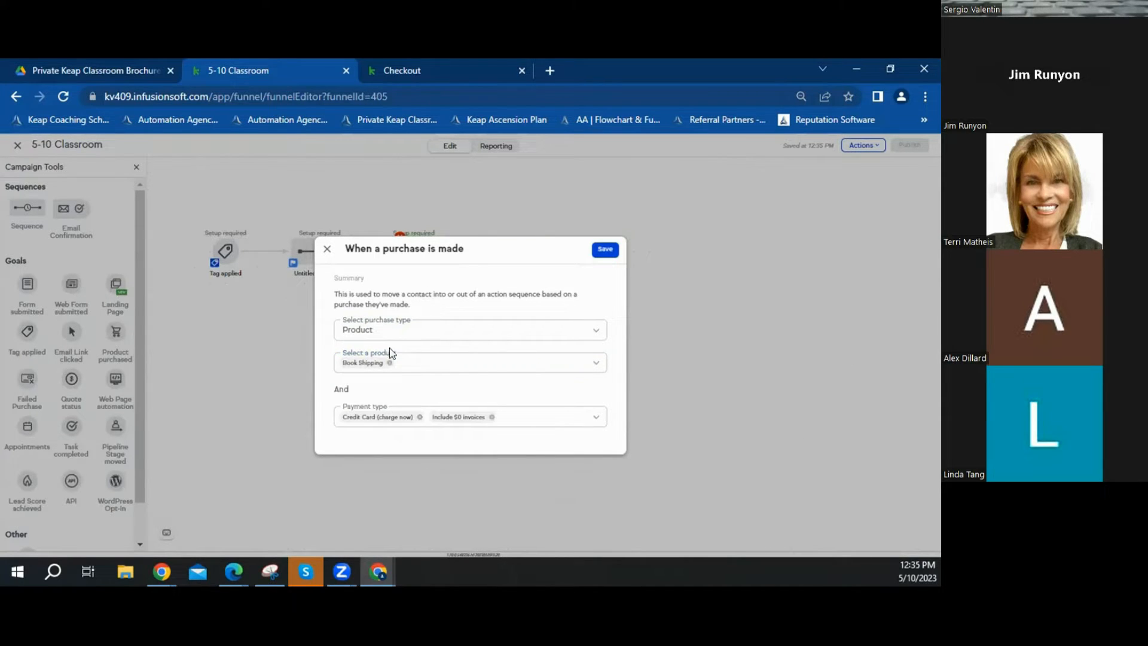
Step: Add "Any payment type" to the purchase goal's payment types and save the goal
left_click(541, 418)
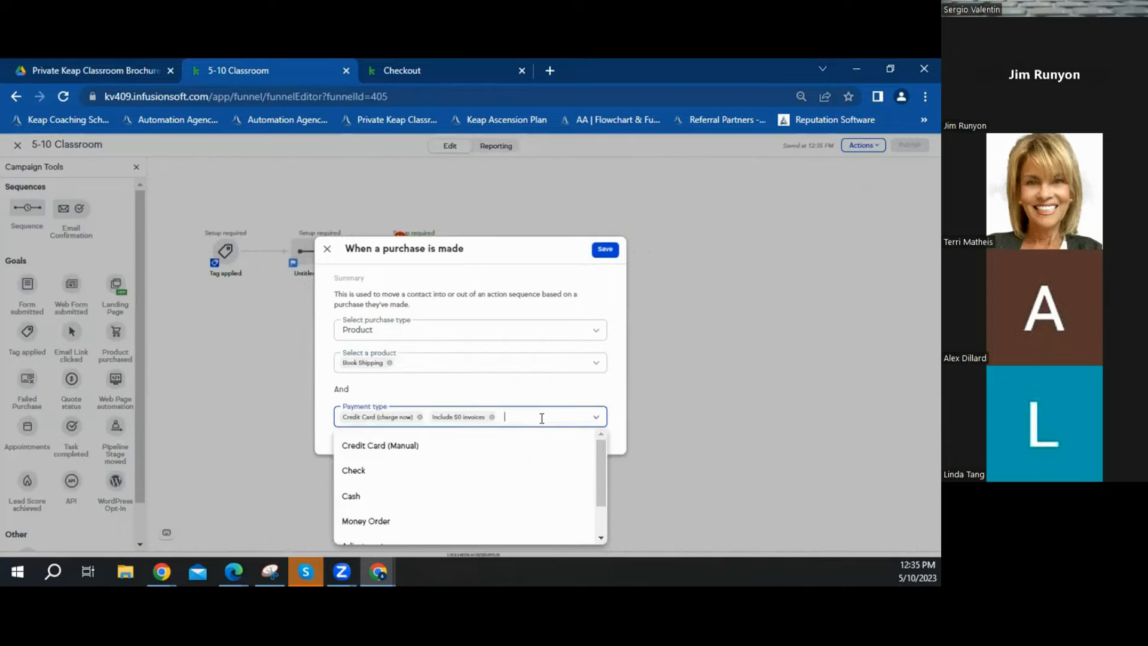
scroll(547, 476, "down", 1)
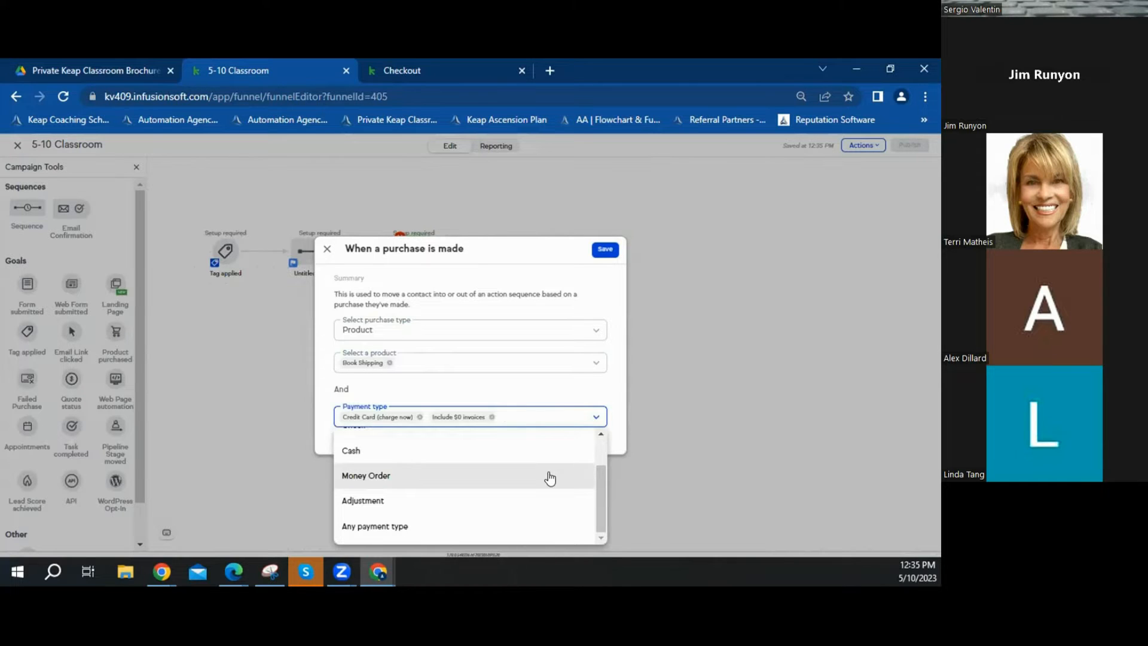
left_click(396, 527)
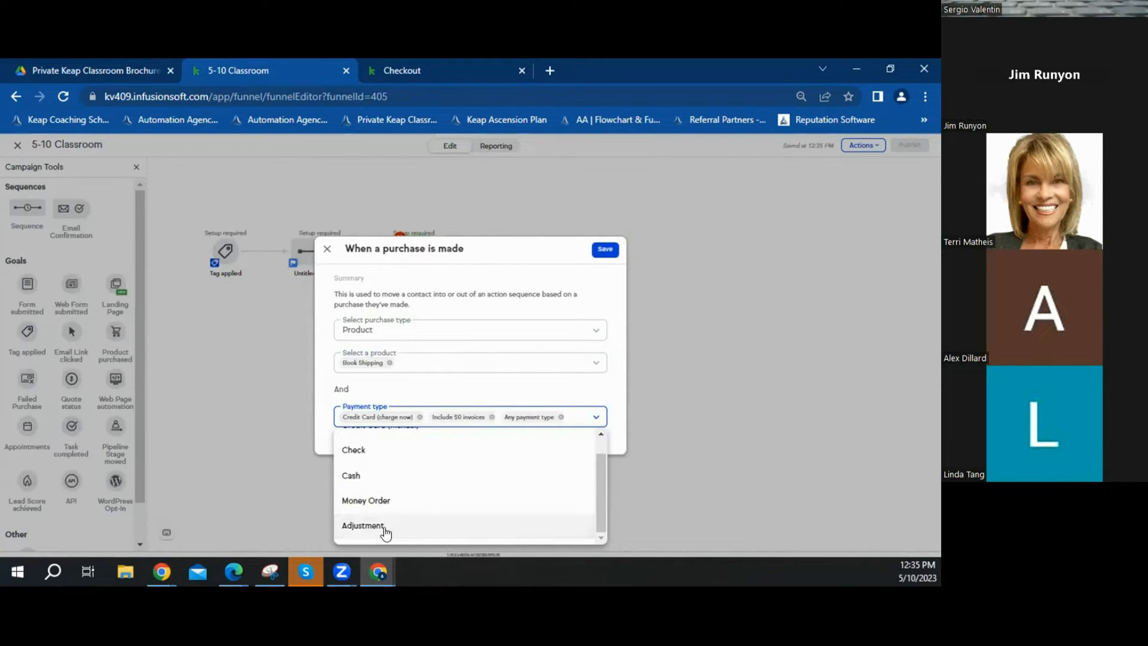
left_click(595, 256)
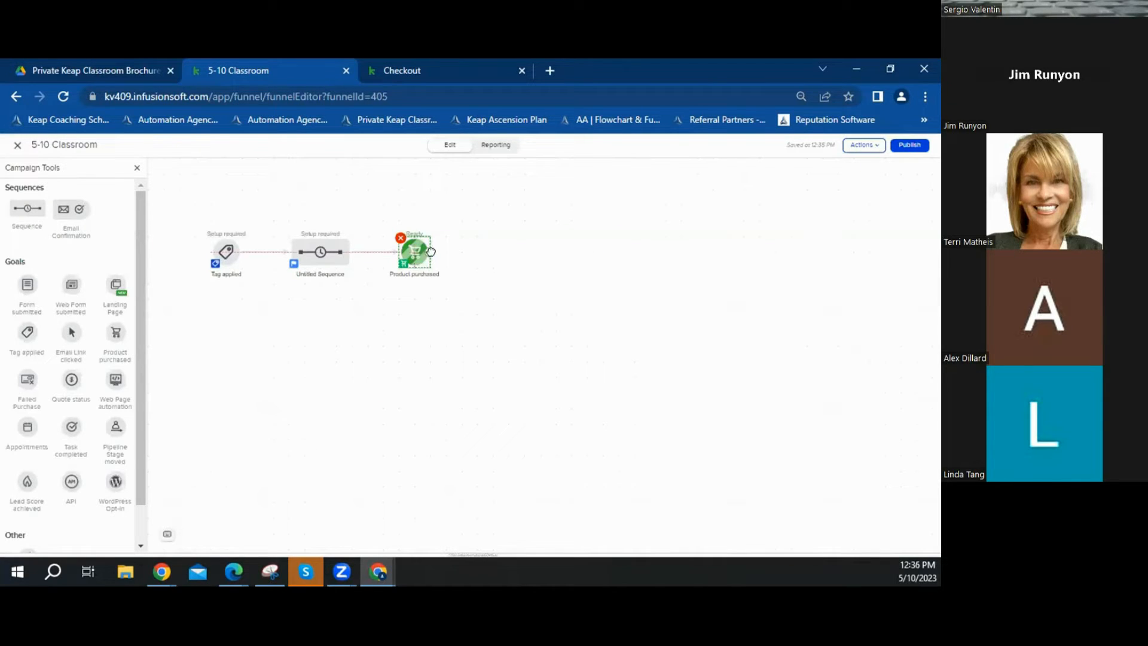
Step: Shift the sequence and the purchase goal further apart, keeping both in one straight row with the tag goal
left_click_drag(414, 252, 445, 268)
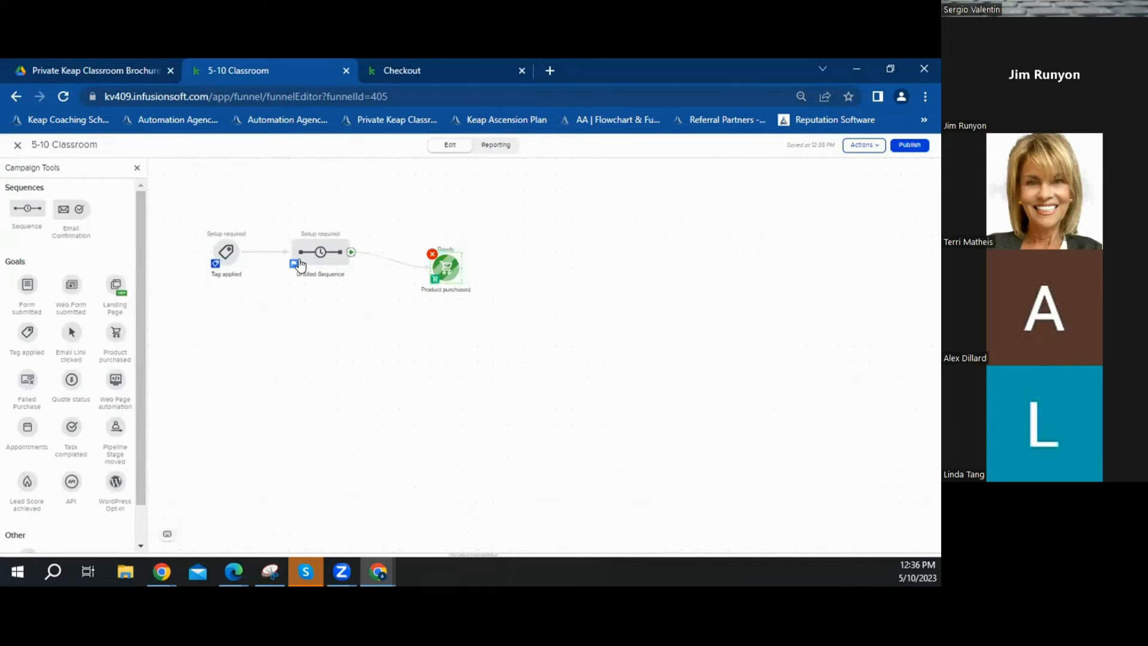
left_click_drag(304, 258, 321, 257)
left_click_drag(459, 270, 459, 253)
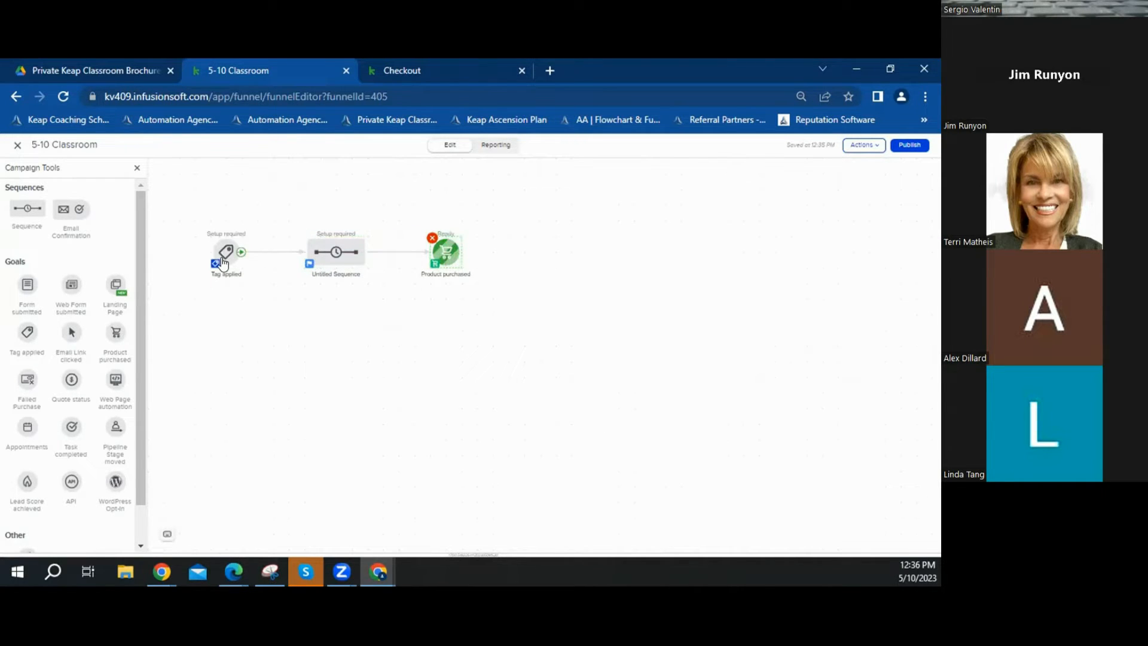
Step: Review the first sequence's contents and the Checkout page's order form, and return to the campaign
double_click(339, 254)
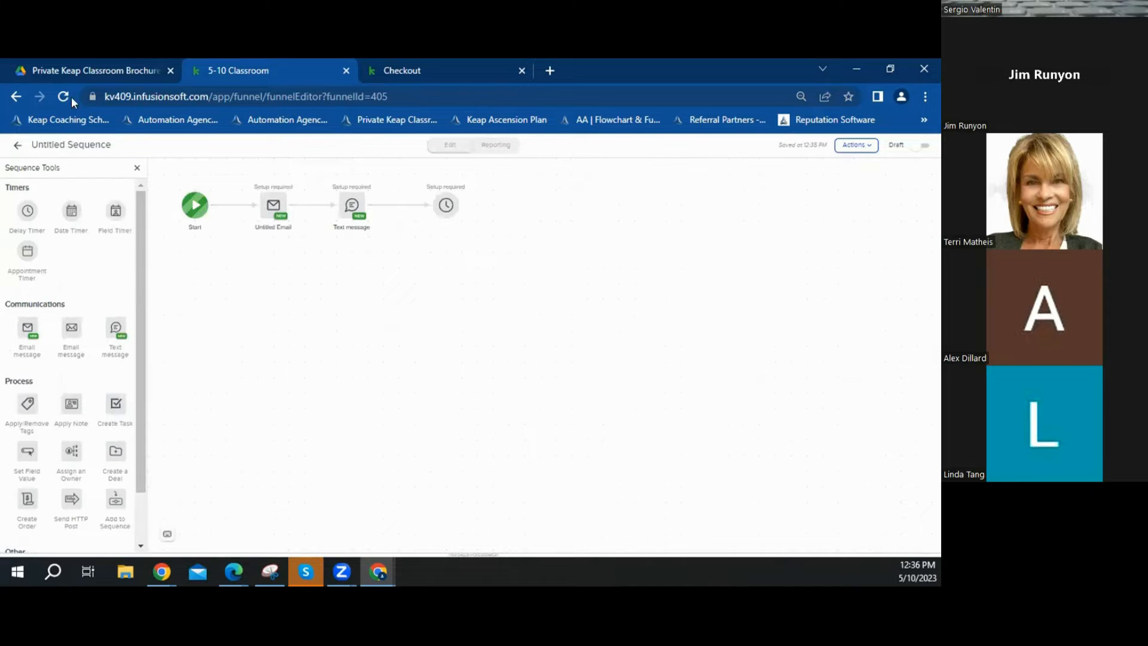
left_click(425, 69)
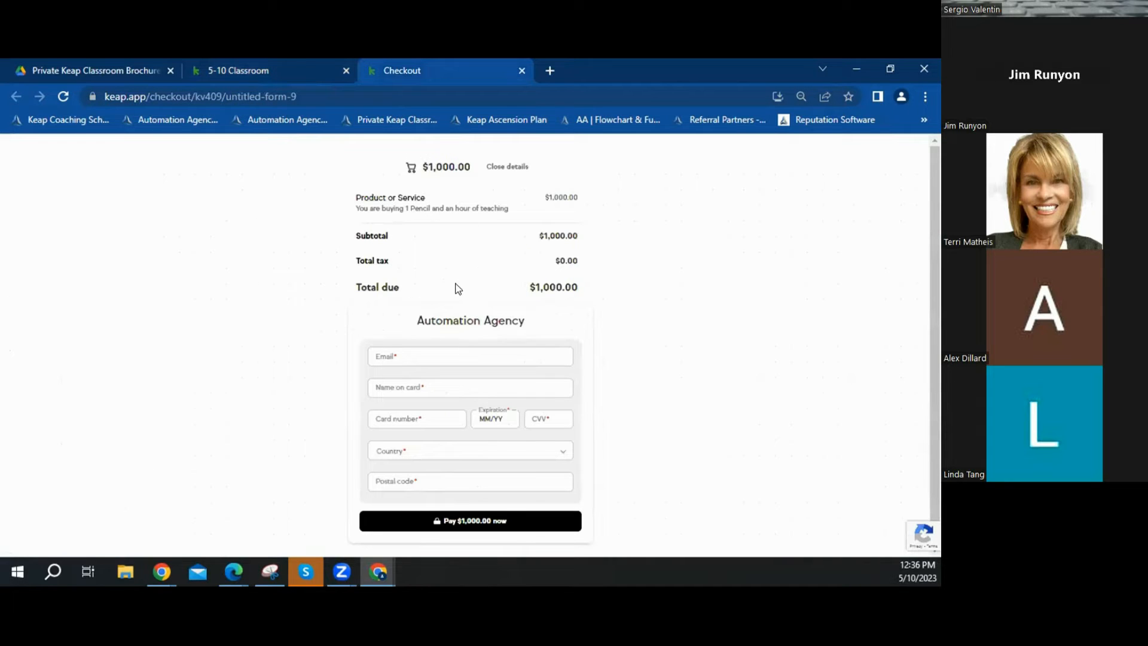
left_click(238, 70)
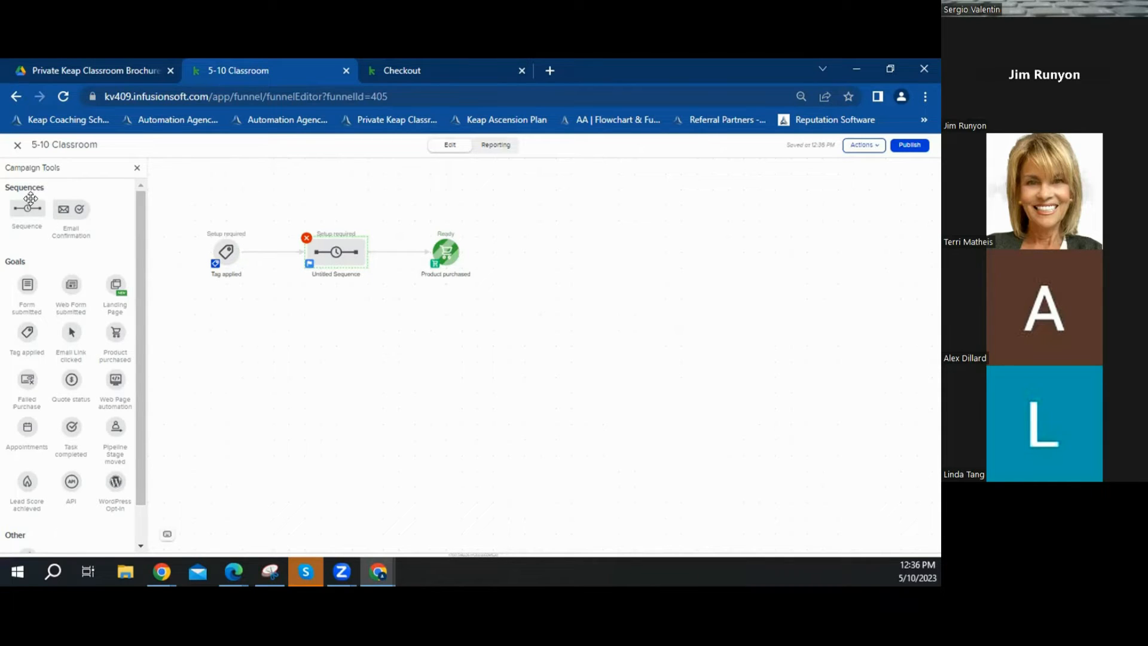
Step: Add a sequence connected after the purchase goal and another one below, linked from the first sequence
left_click_drag(31, 198, 511, 251)
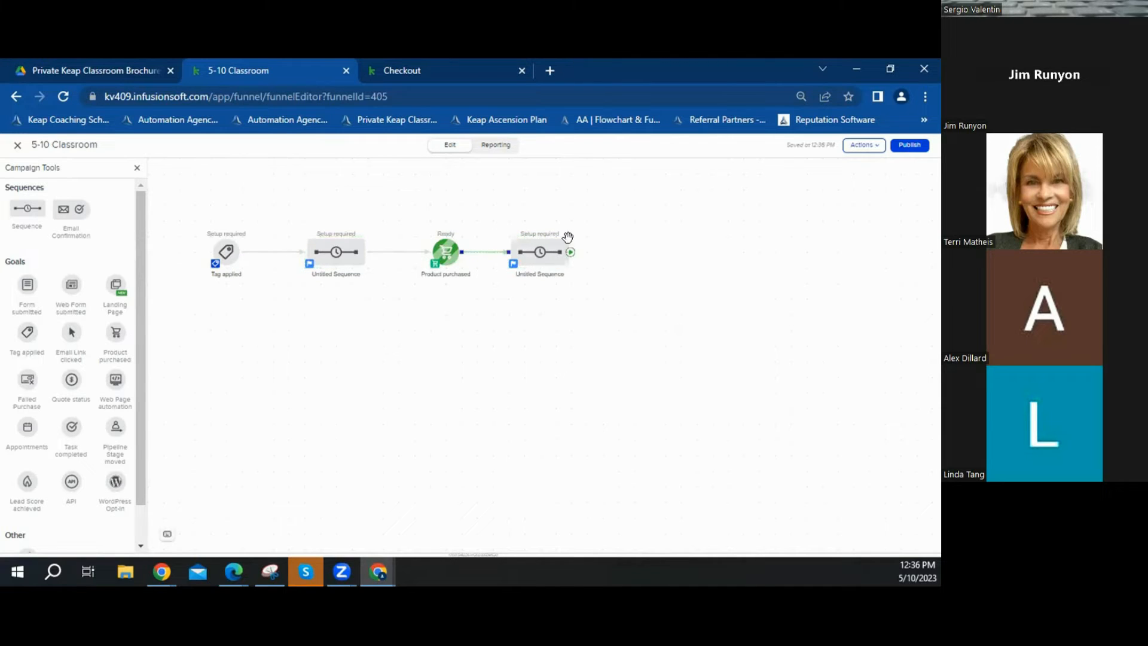
left_click_drag(18, 199, 427, 313)
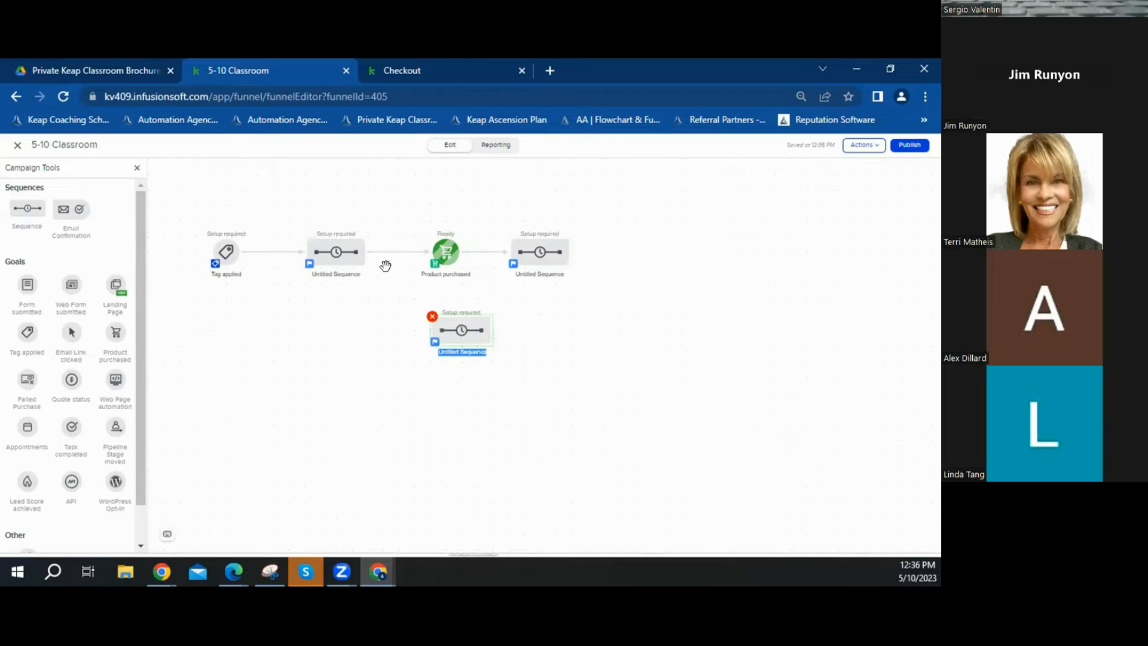
left_click(352, 253)
left_click_drag(367, 251, 431, 330)
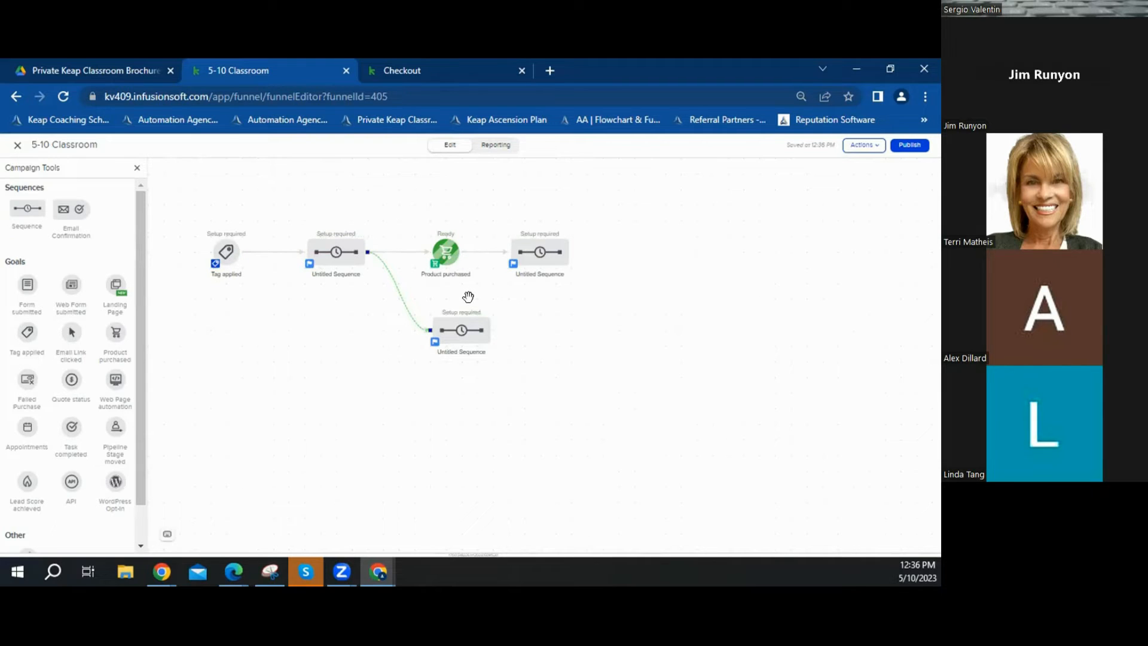
Step: Add an Apply/Remove Tags action to the sequence following the purchase goal and return to the campaign
right_click(548, 256)
double_click(548, 256)
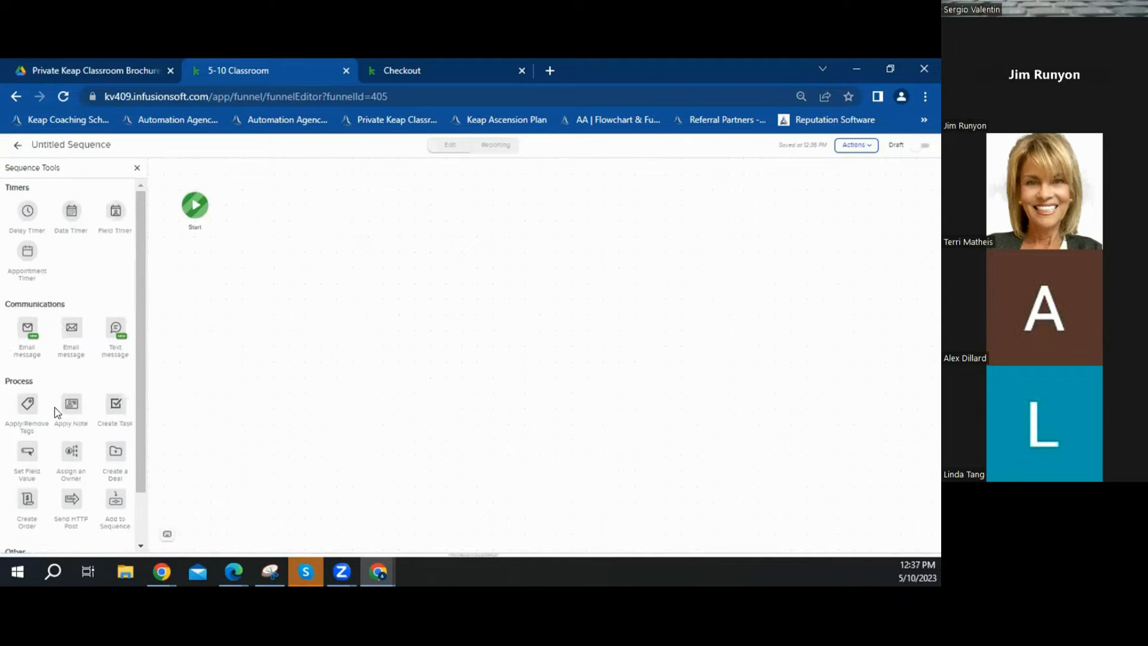
left_click_drag(28, 404, 257, 205)
left_click(17, 144)
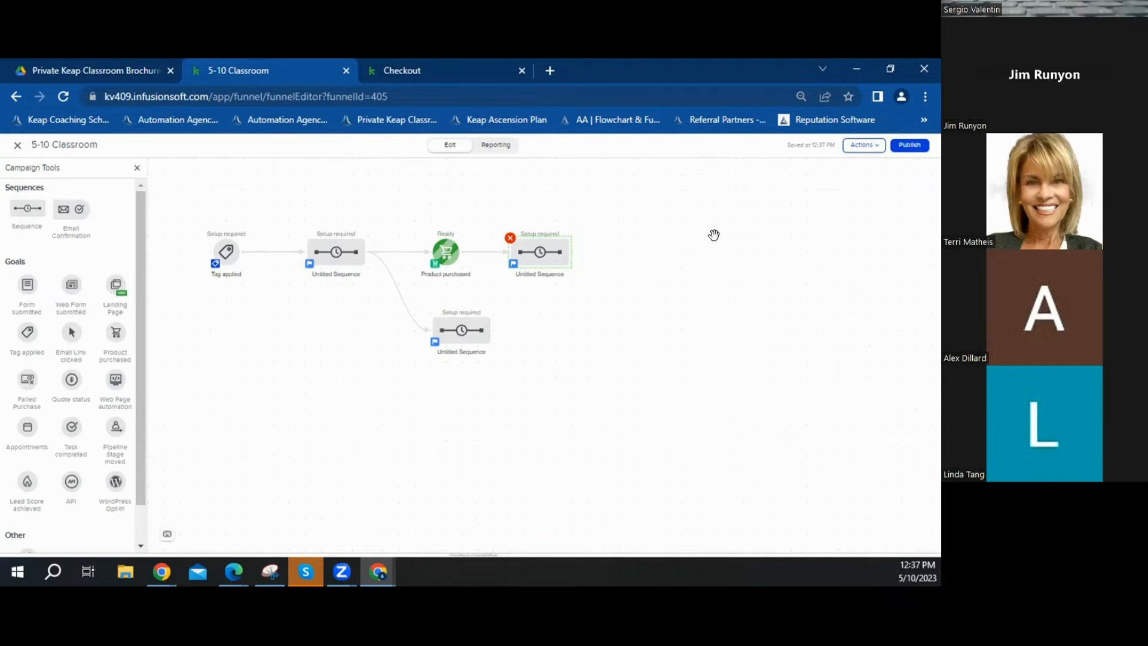
Step: Rename the tag goal "Invite to Buy" and the first sequence "Email and Text to Buy"
double_click(232, 273)
key("BackSpace")
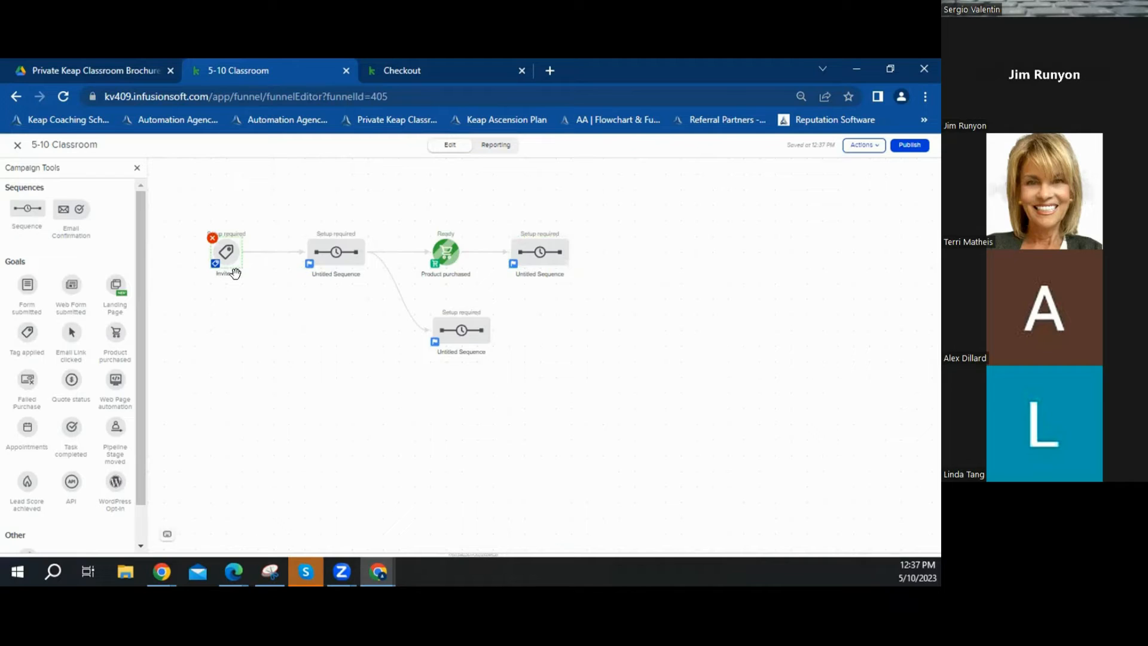
type("yuy")
left_click(345, 275)
double_click(349, 273)
type("I")
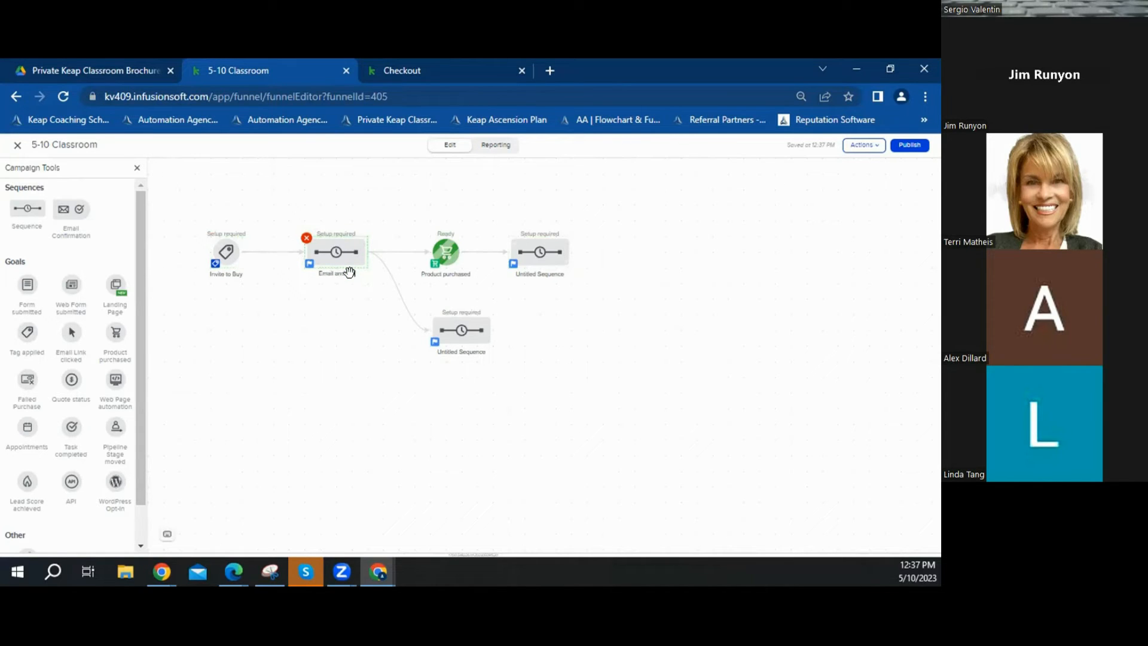
type("llo")
type("w Up")
type("t")
Step: Rename the Product purchased goal "Bought"
left_click(459, 258)
type("Boug")
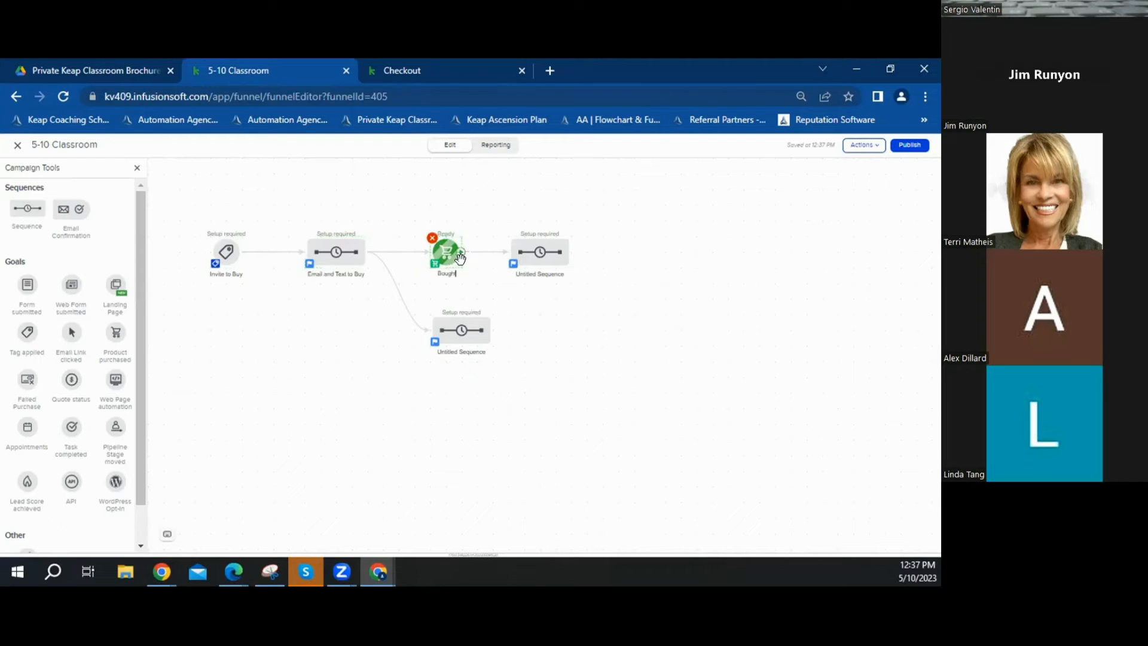
type("ht")
Step: Rename the sequence following the purchase goal "New Customer Follow Up" and the lower sequence "Did Not Buy"
left_click(554, 279)
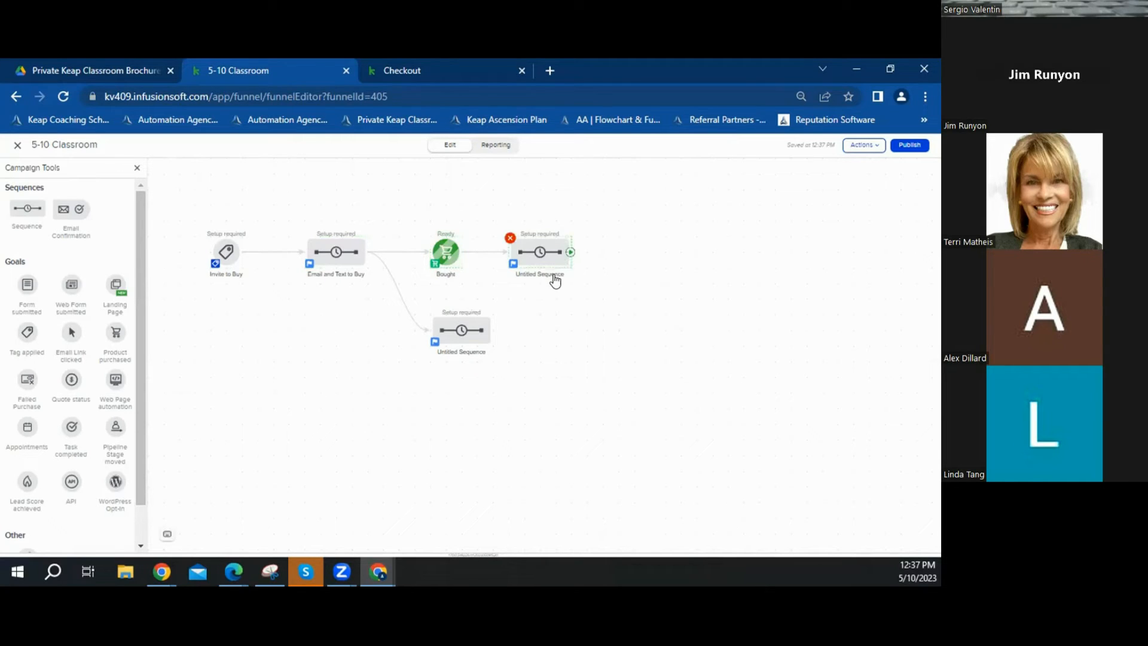
left_click(555, 276)
type("New Customer Follow Up")
left_click(469, 351)
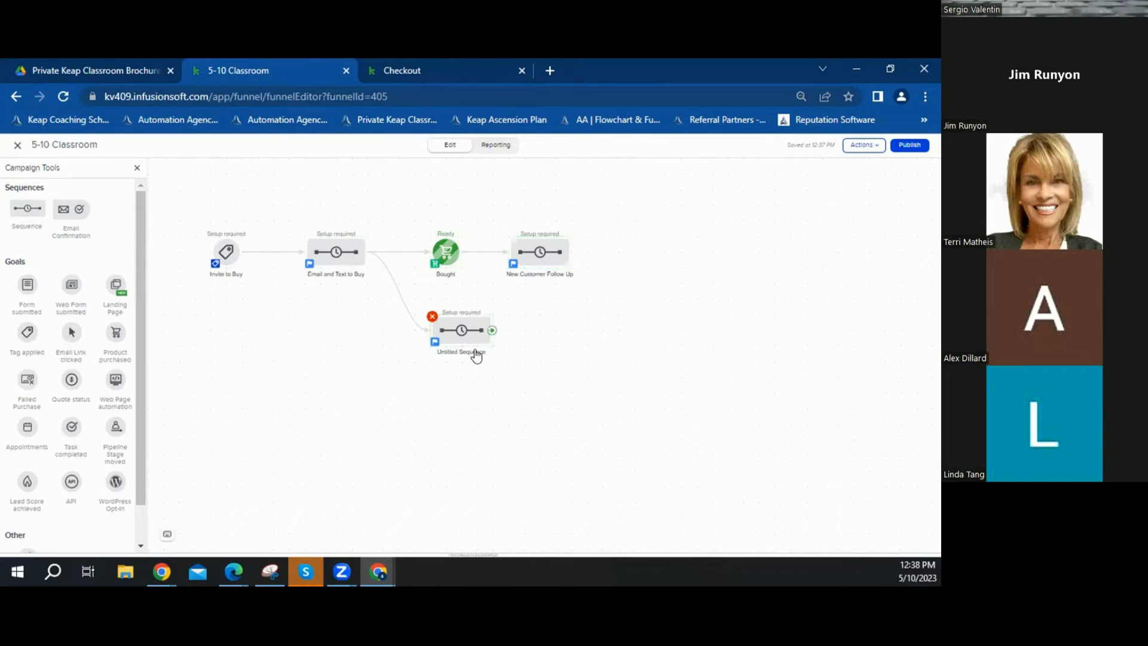
type("Did Not Buy")
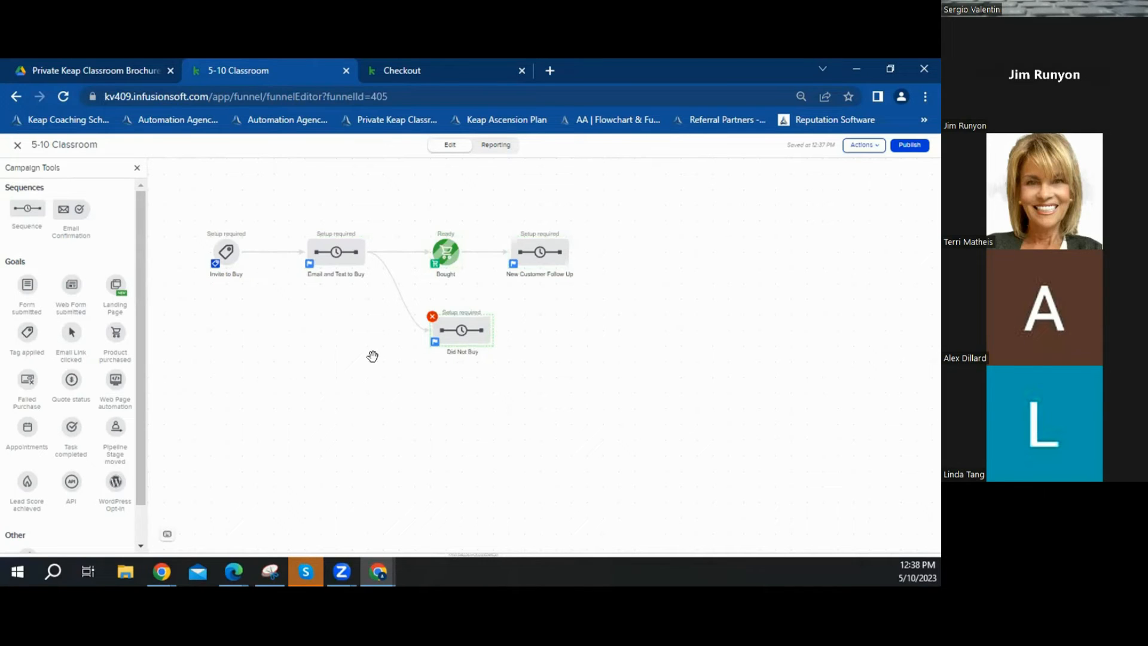
left_click(544, 411)
Step: Enlarge the page to 90% zoom to view the campaign diagram more closely
key("ctrl+plus")
key("ctrl+plus")
key("ctrl+plus")
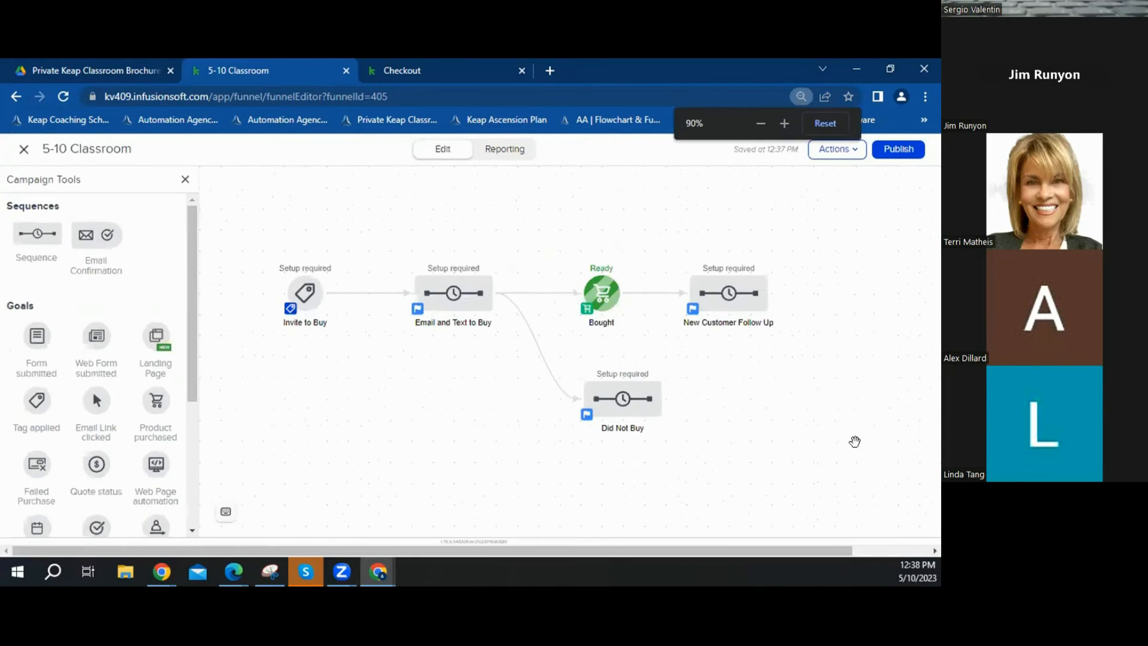
left_click_drag(756, 384, 740, 351)
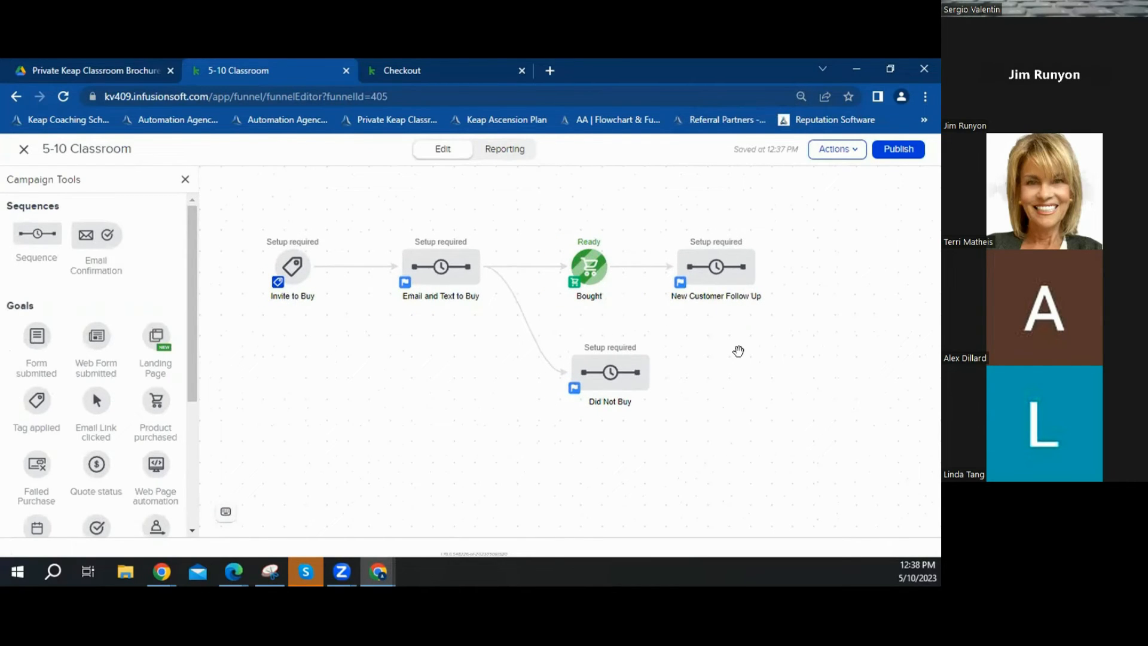
left_click(585, 267)
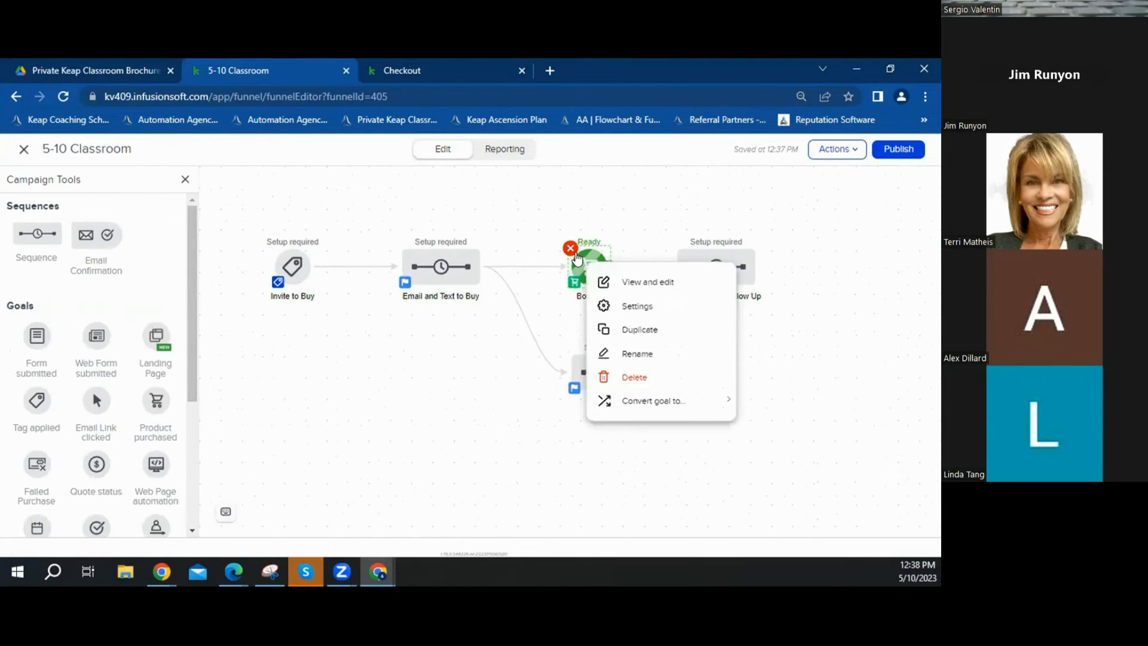
left_click(568, 208)
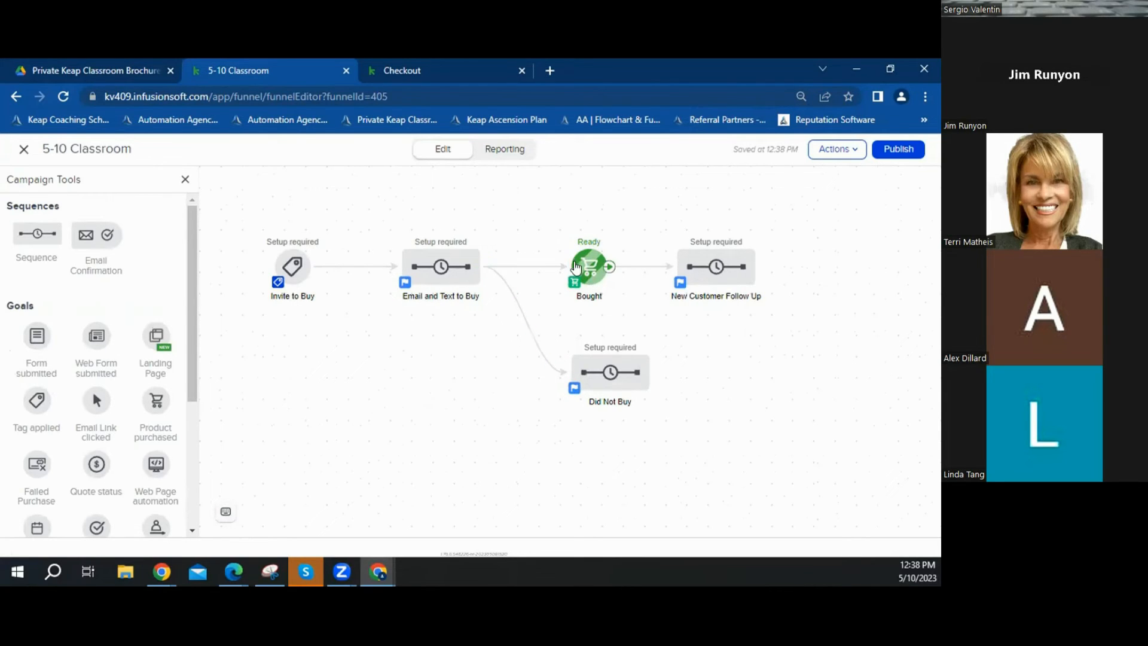
Step: Examine the contents of the New Customer Follow Up sequence and return to the campaign diagram
double_click(712, 263)
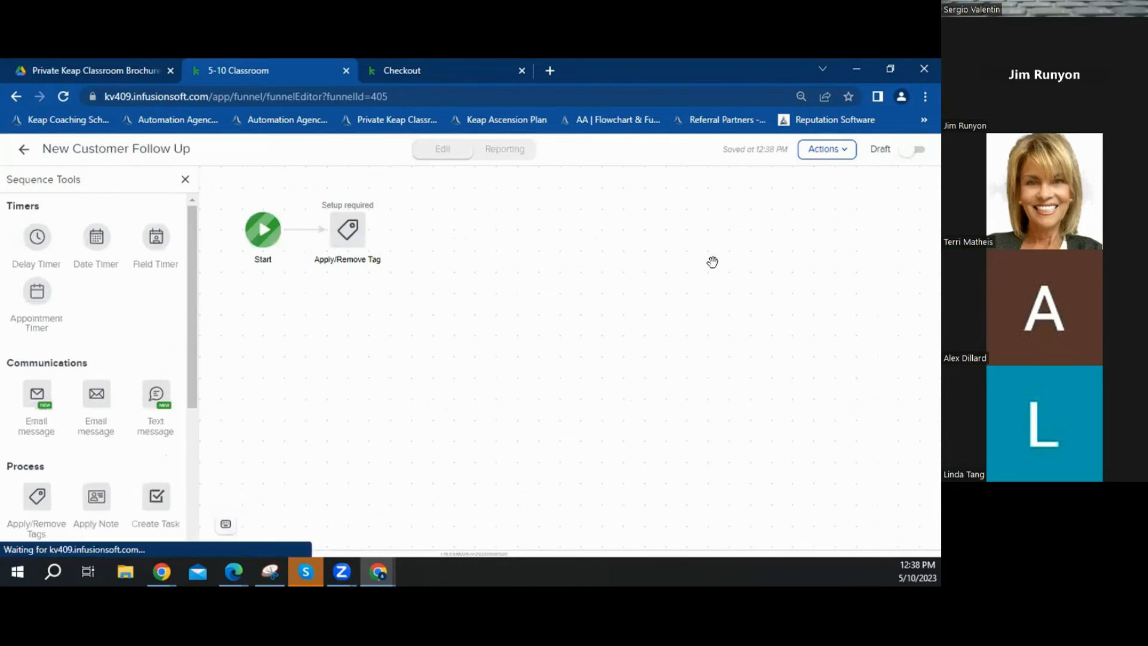
left_click(23, 150)
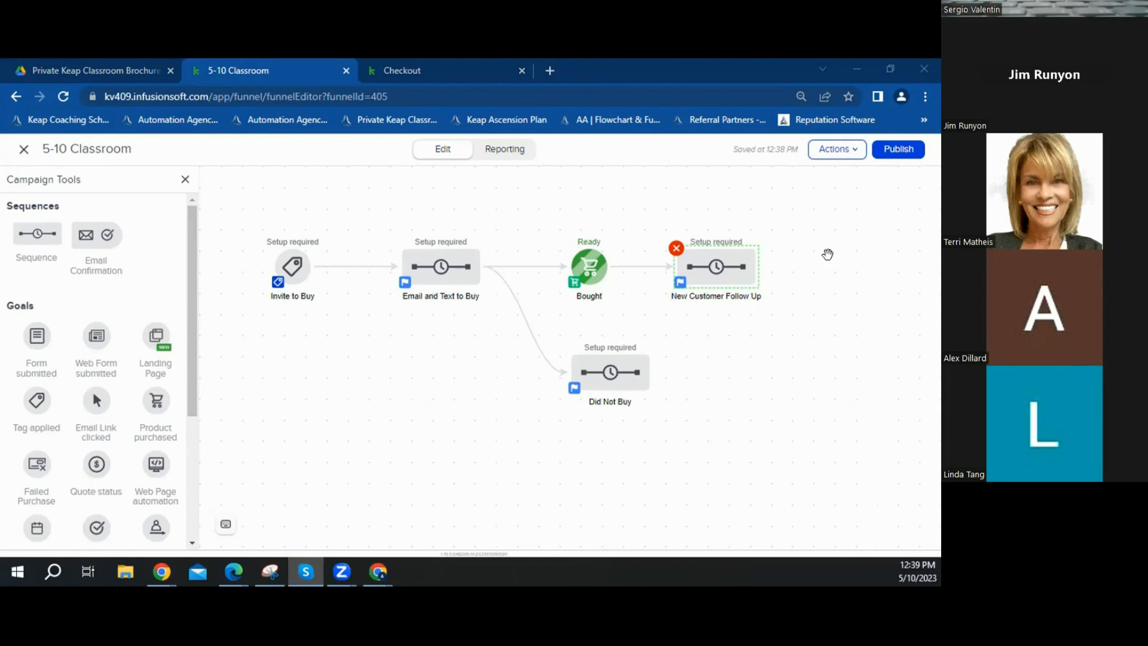
left_click(717, 277)
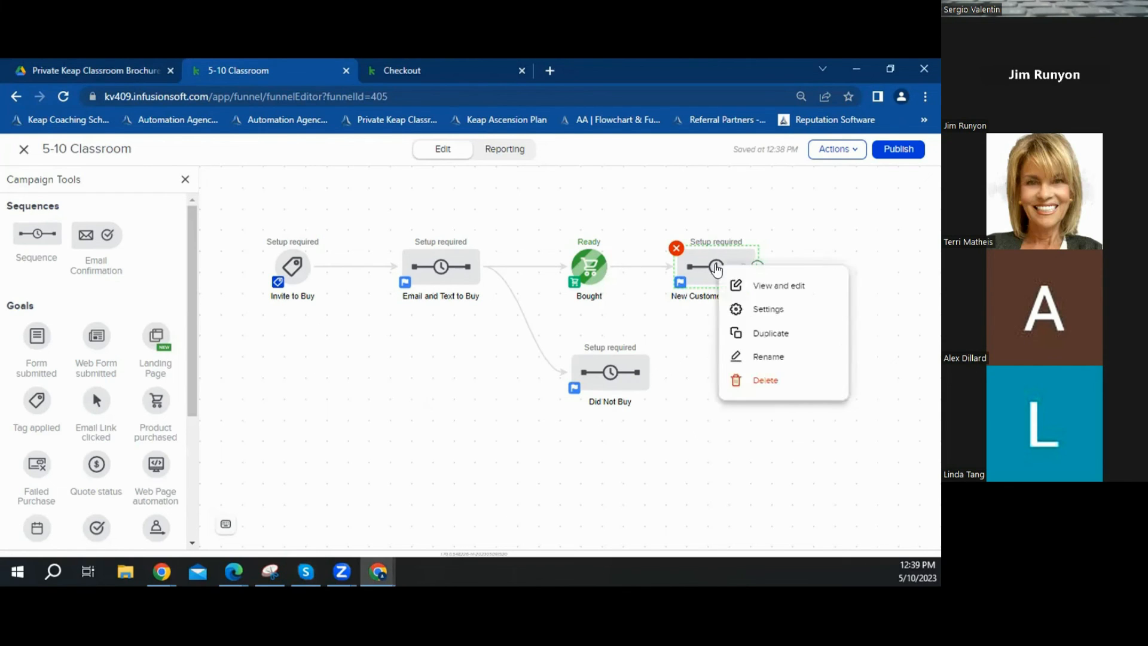
left_click(770, 288)
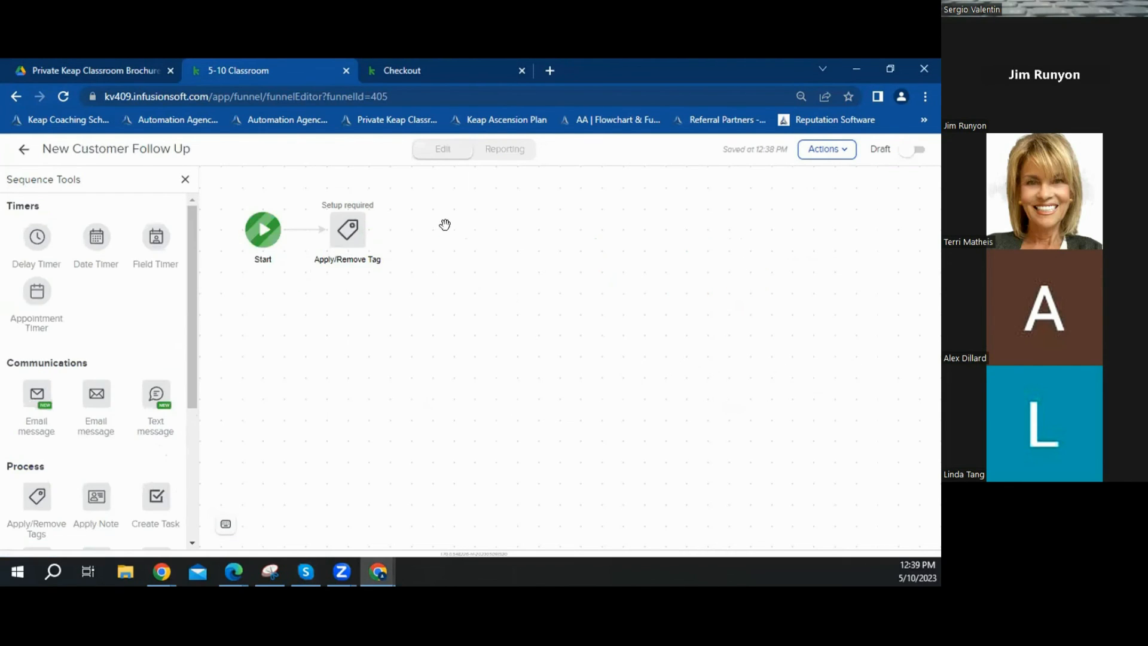
left_click(25, 150)
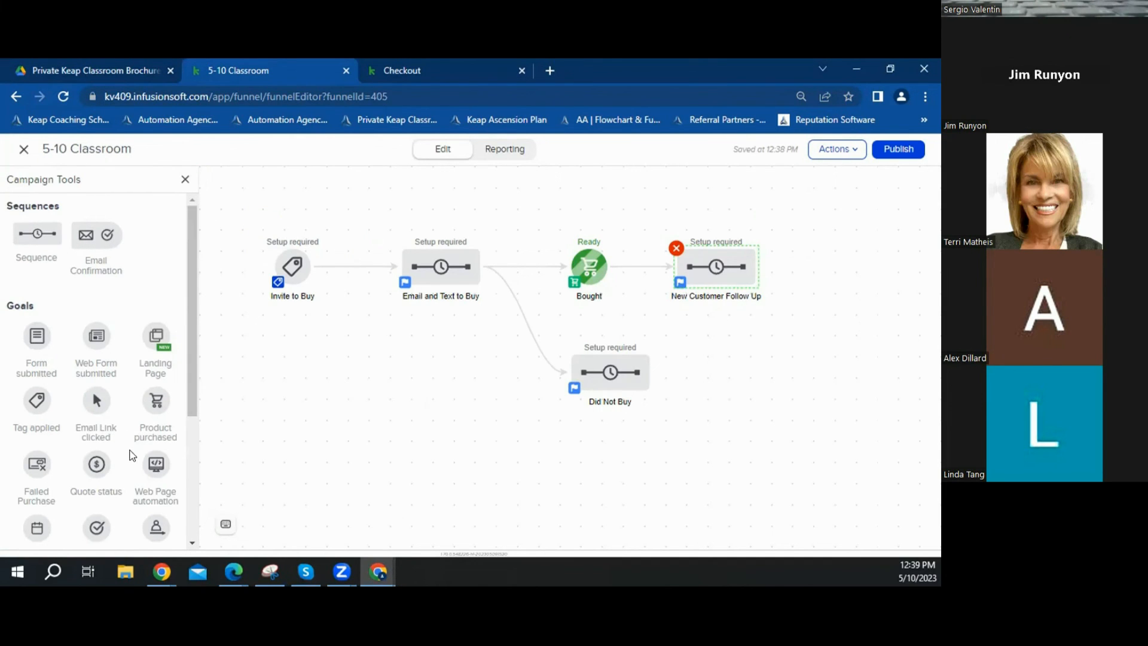
Step: Try an Appointments goal after the New Customer Follow Up sequence and delete it again
scroll(92, 388, "down", 3)
left_click_drag(49, 374, 822, 266)
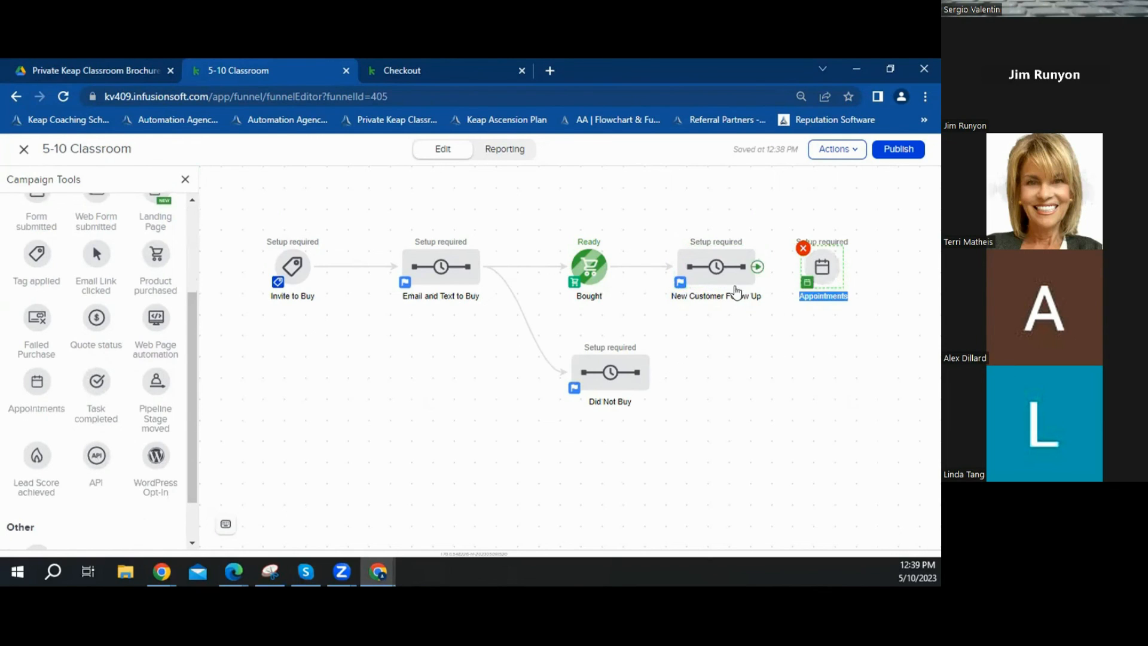
left_click(803, 248)
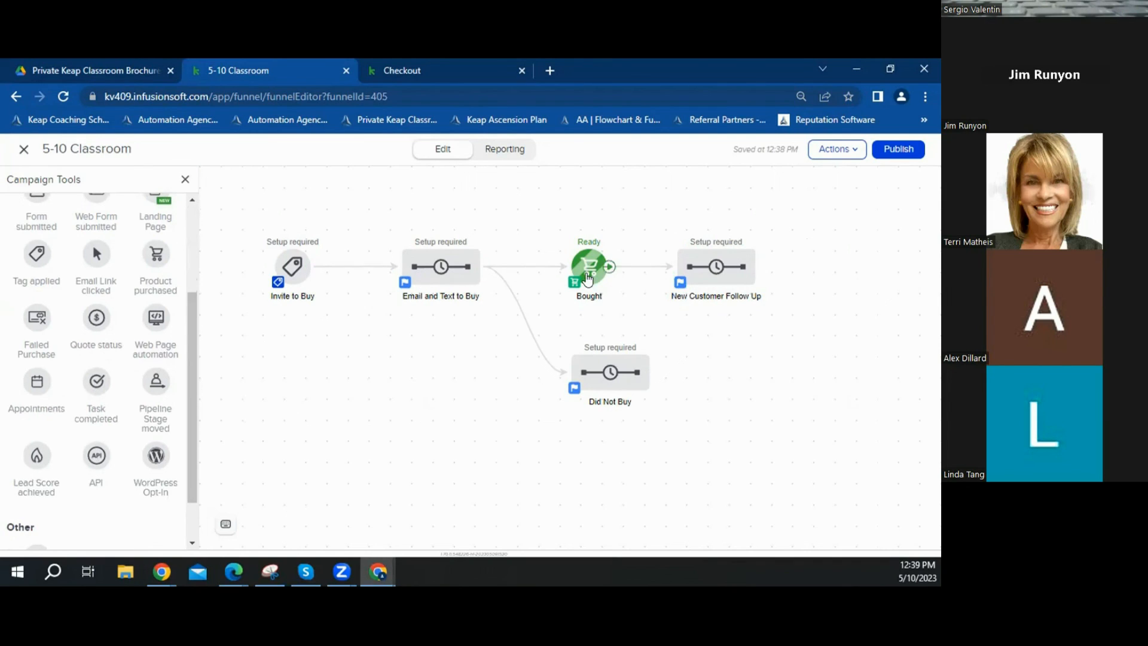